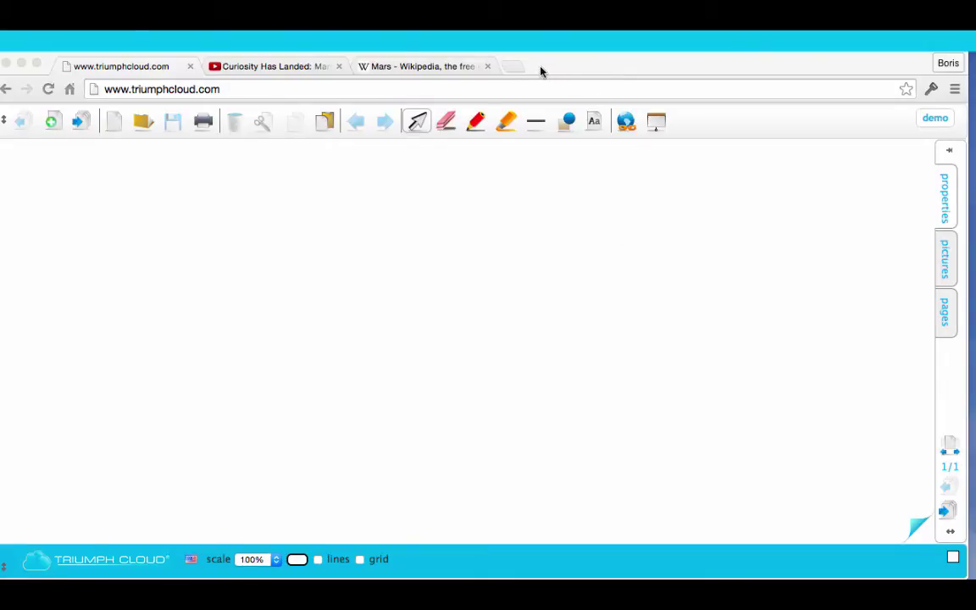
Insert the desktop image mars.png onto the blank whiteboard page.
{"action": "left_click_drag", "start_coordinate": [540, 72], "coordinate": [672, 78]}
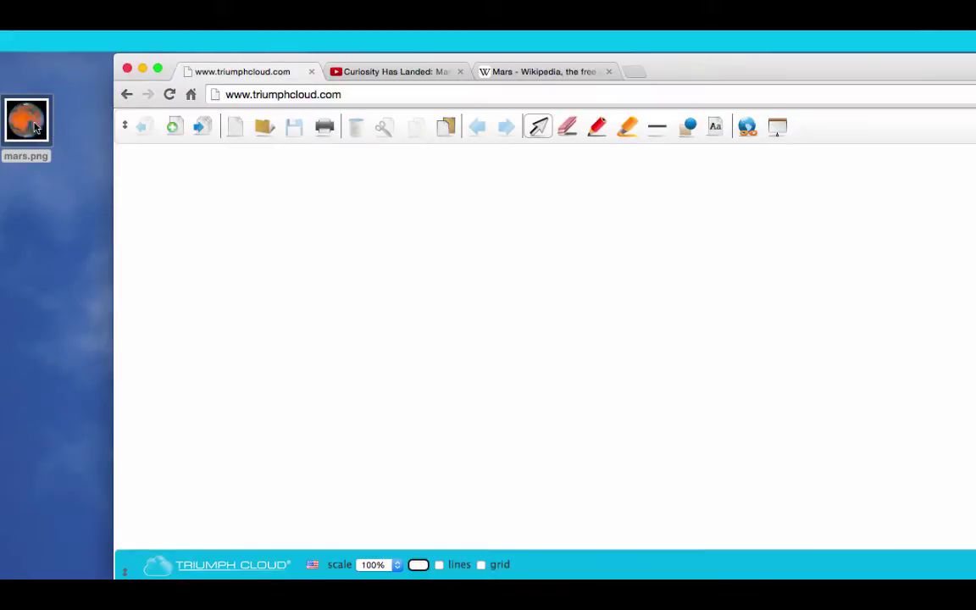
{"action": "left_click_drag", "start_coordinate": [35, 127], "coordinate": [327, 283]}
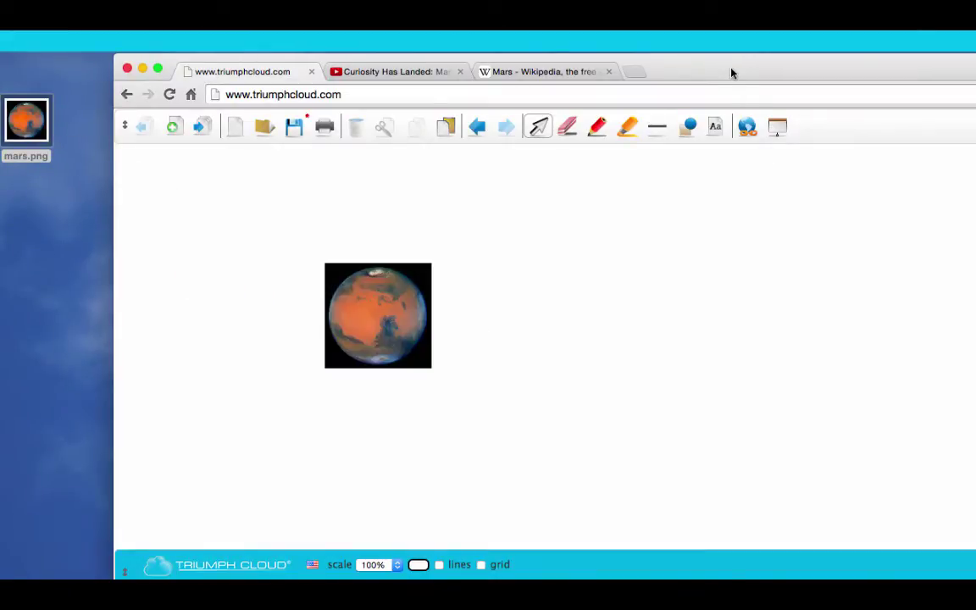
{"action": "left_click_drag", "start_coordinate": [732, 73], "coordinate": [613, 68]}
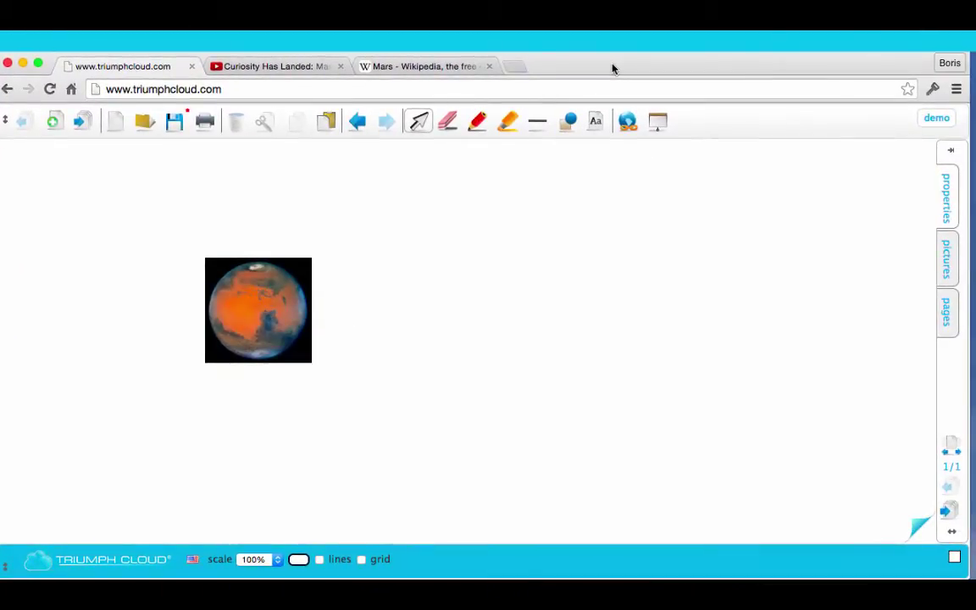
Enlarge the Mars picture to nearly the full page height and move it to the left half of the page.
{"action": "left_click", "coordinate": [271, 305]}
{"action": "left_click_drag", "start_coordinate": [312, 363], "coordinate": [555, 461]}
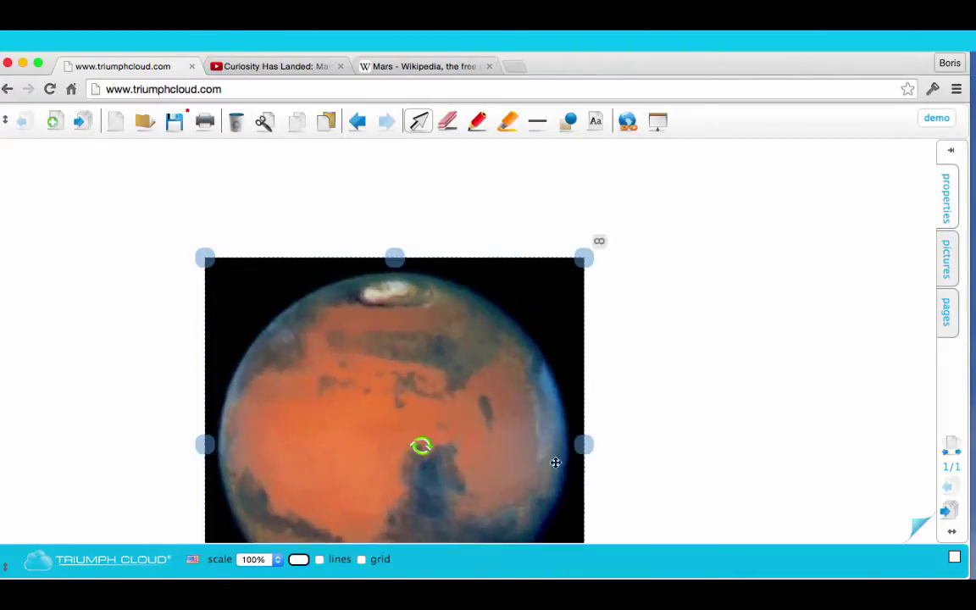
{"action": "left_click_drag", "start_coordinate": [431, 429], "coordinate": [315, 342]}
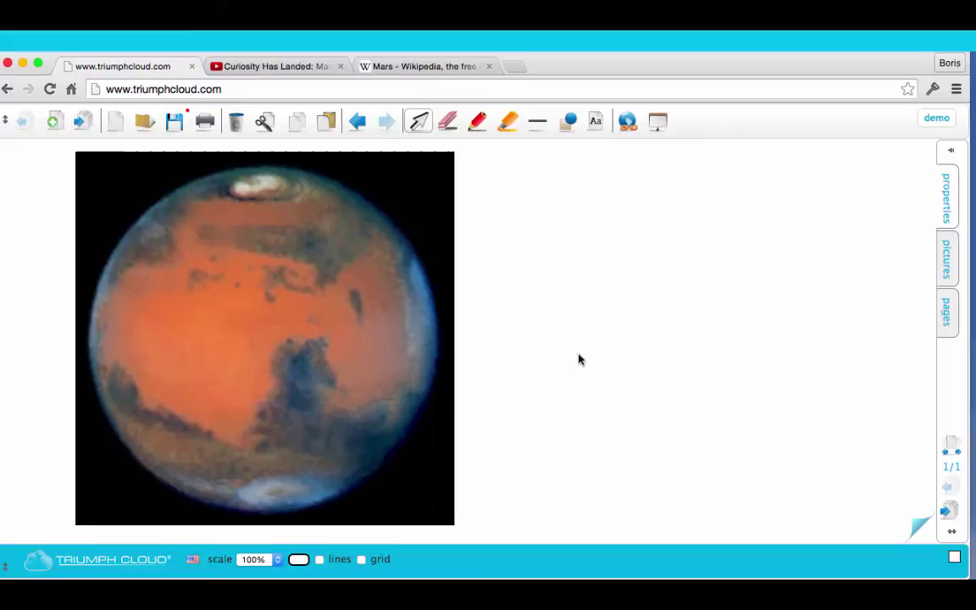
Convert the Mars picture into a 3 x 3 jigsaw and pull the centre, upper-right and middle-right pieces out of place.
{"action": "left_click", "coordinate": [945, 196]}
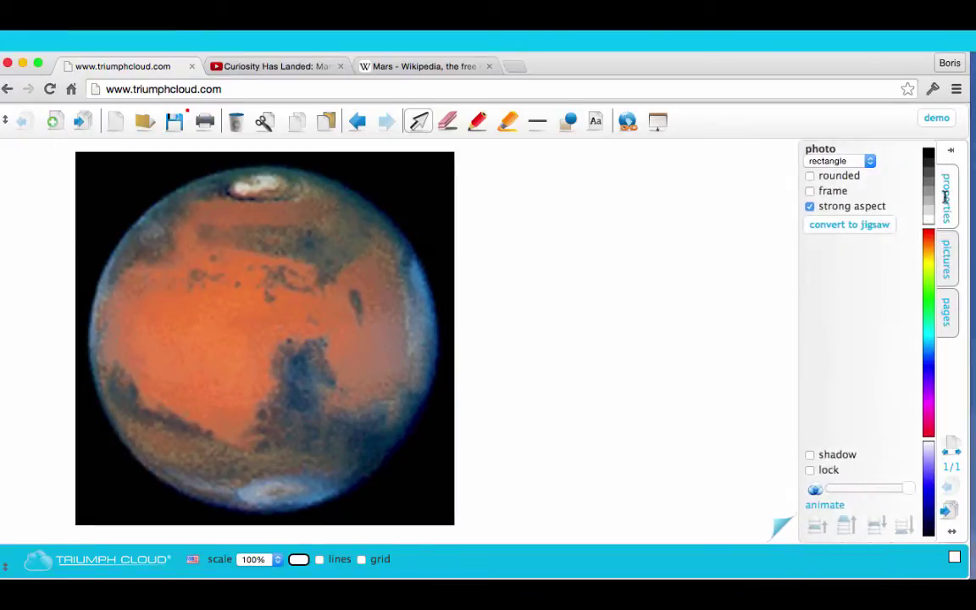
{"action": "left_click", "coordinate": [848, 225]}
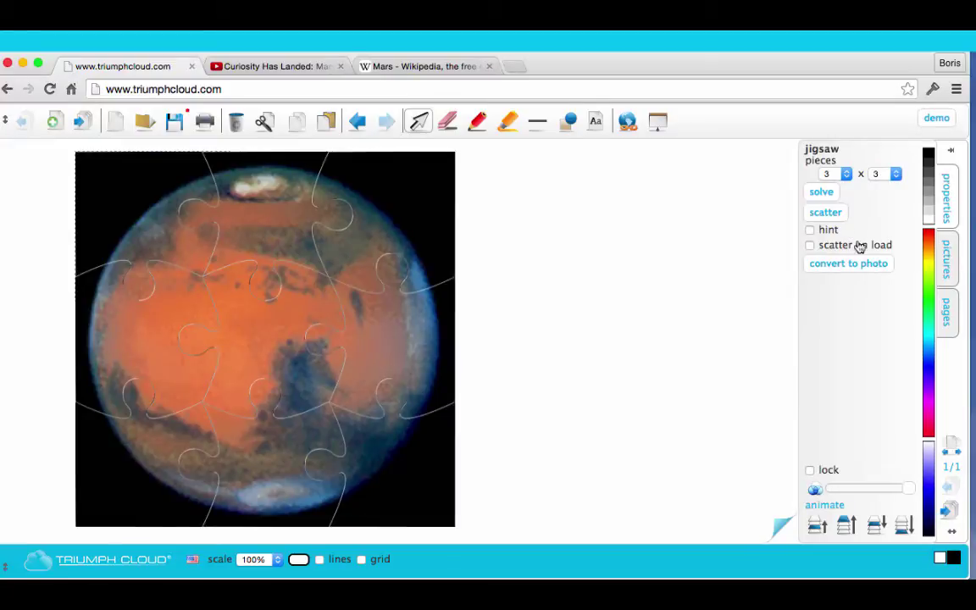
{"action": "left_click_drag", "start_coordinate": [410, 248], "coordinate": [589, 260]}
{"action": "left_click_drag", "start_coordinate": [410, 353], "coordinate": [669, 390]}
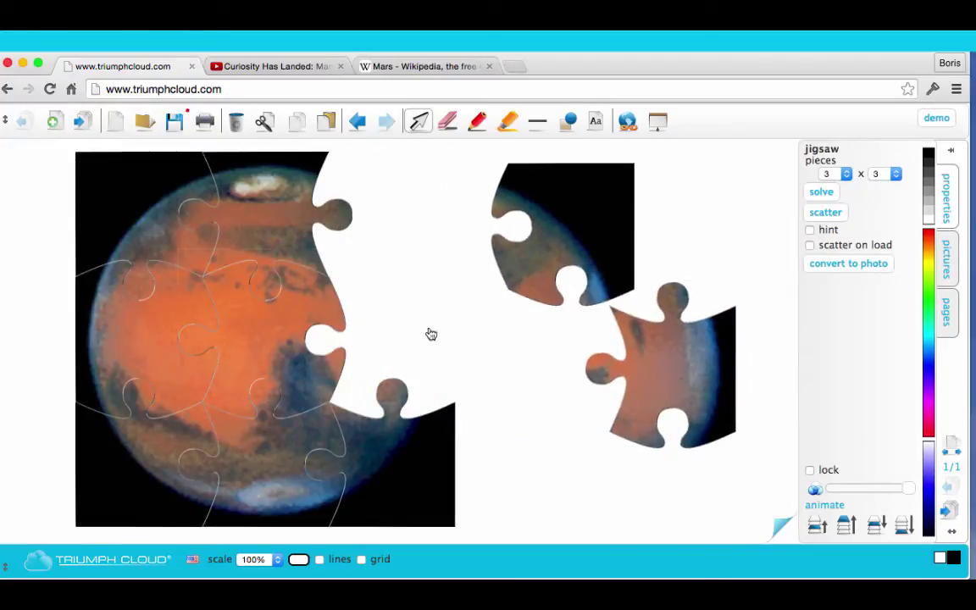
{"action": "left_click_drag", "start_coordinate": [260, 314], "coordinate": [436, 259]}
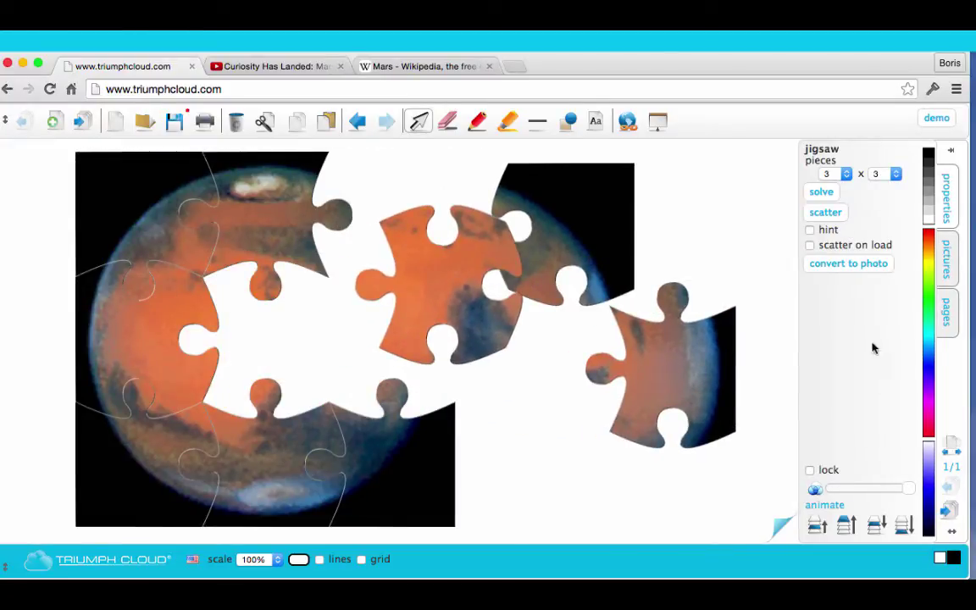
Solve the Mars jigsaw automatically and convert it back to a photo.
{"action": "left_click", "coordinate": [822, 192]}
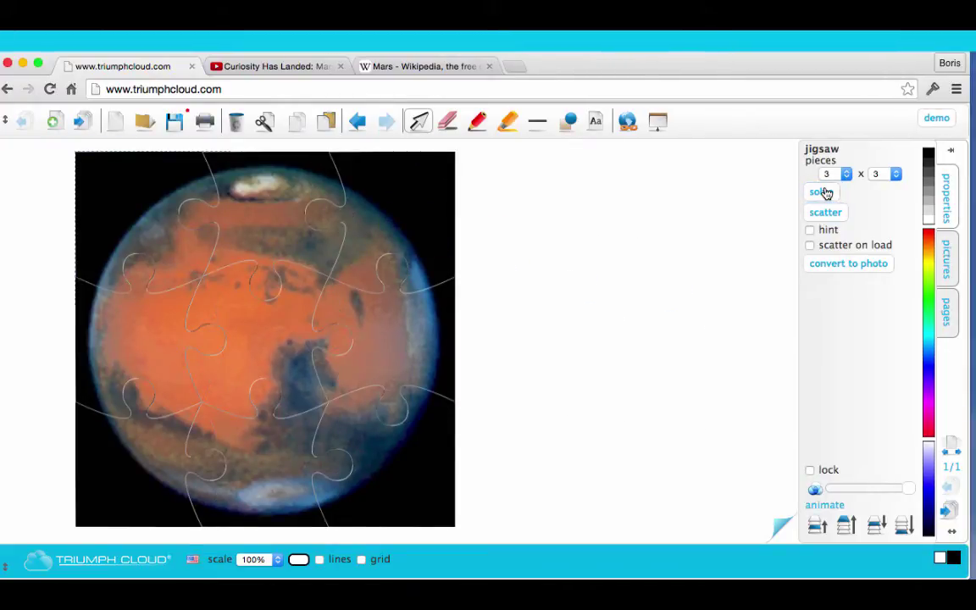
{"action": "left_click", "coordinate": [837, 266]}
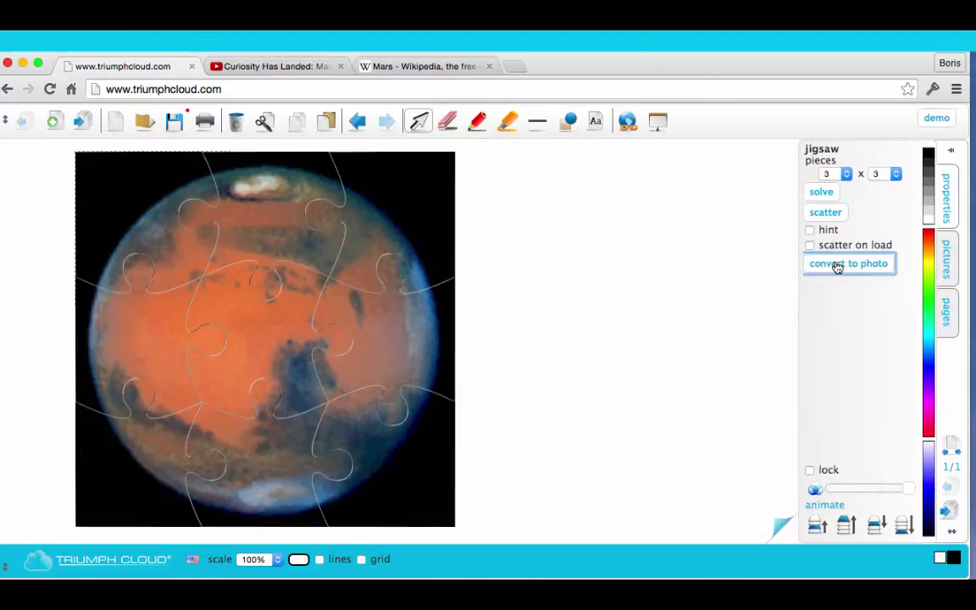
Shrink the Mars photo to roughly half the page height and place it in the page's upper-left corner.
{"action": "left_click_drag", "start_coordinate": [454, 152], "coordinate": [317, 253]}
{"action": "left_click_drag", "start_coordinate": [257, 366], "coordinate": [228, 246]}
{"action": "left_click", "coordinate": [443, 221]}
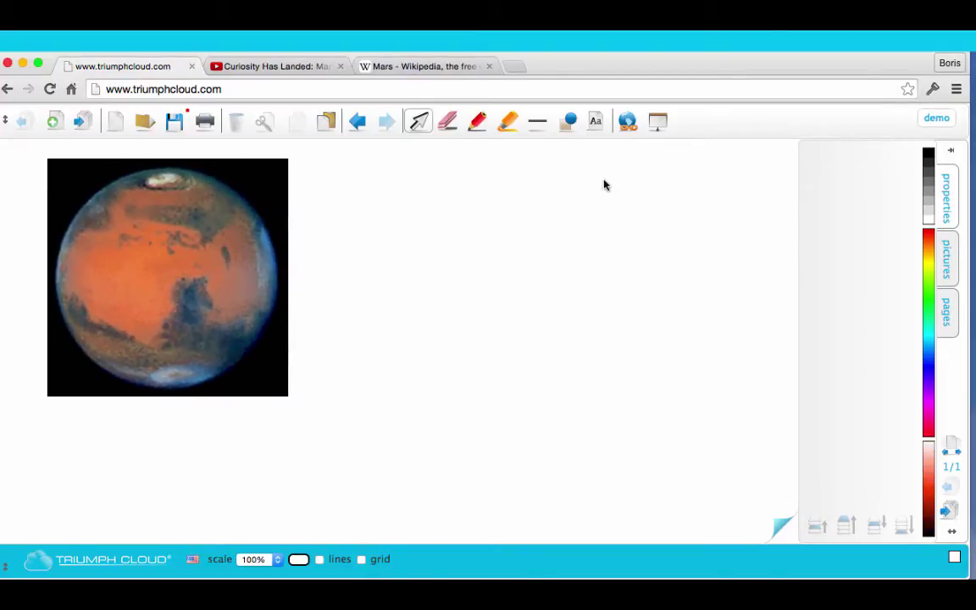
Add the text "Planet Mars" beside the Mars photo.
{"action": "left_click", "coordinate": [594, 122]}
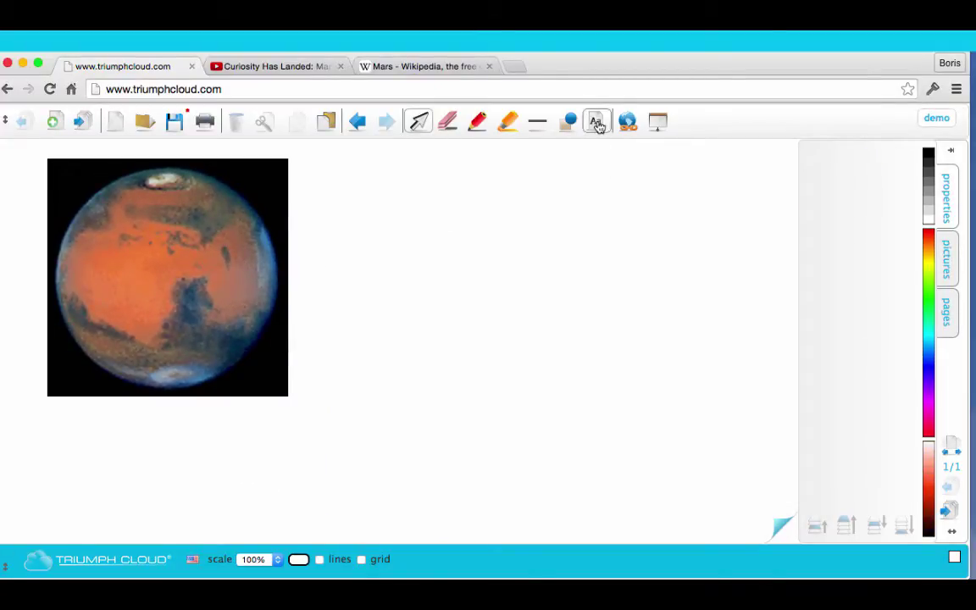
{"action": "left_click", "coordinate": [379, 206]}
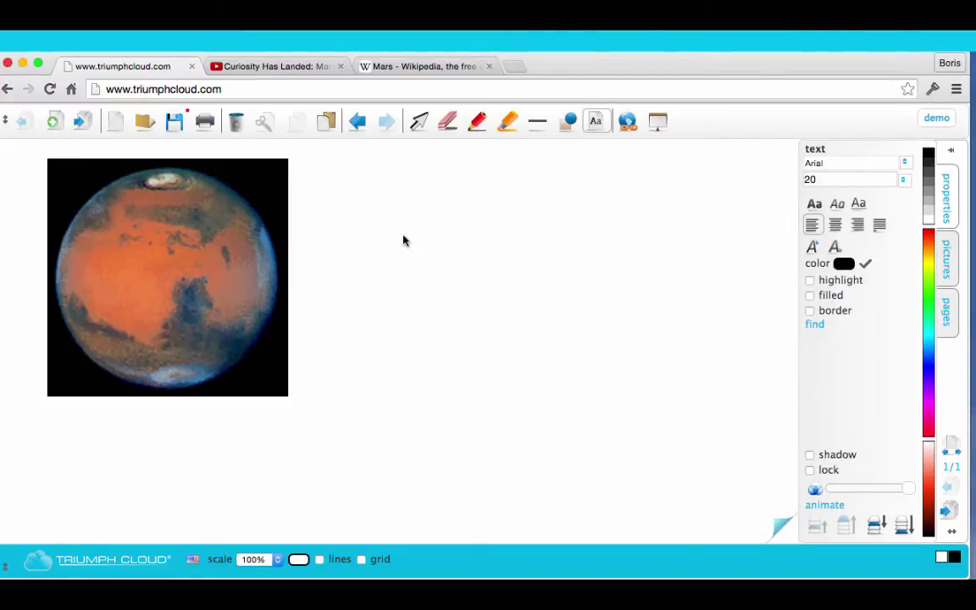
{"action": "type", "text": "Plan"}
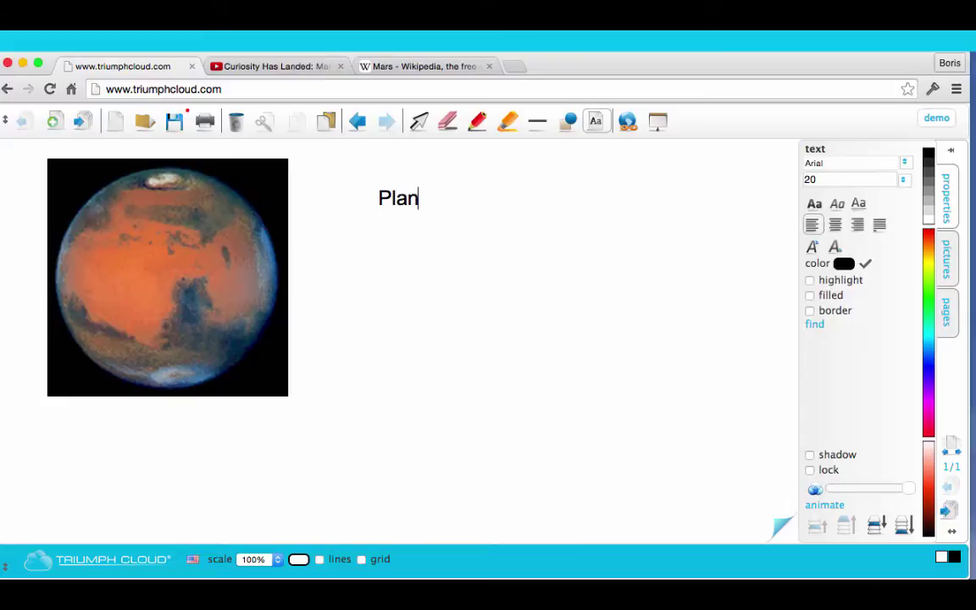
{"action": "type", "text": "et Mars"}
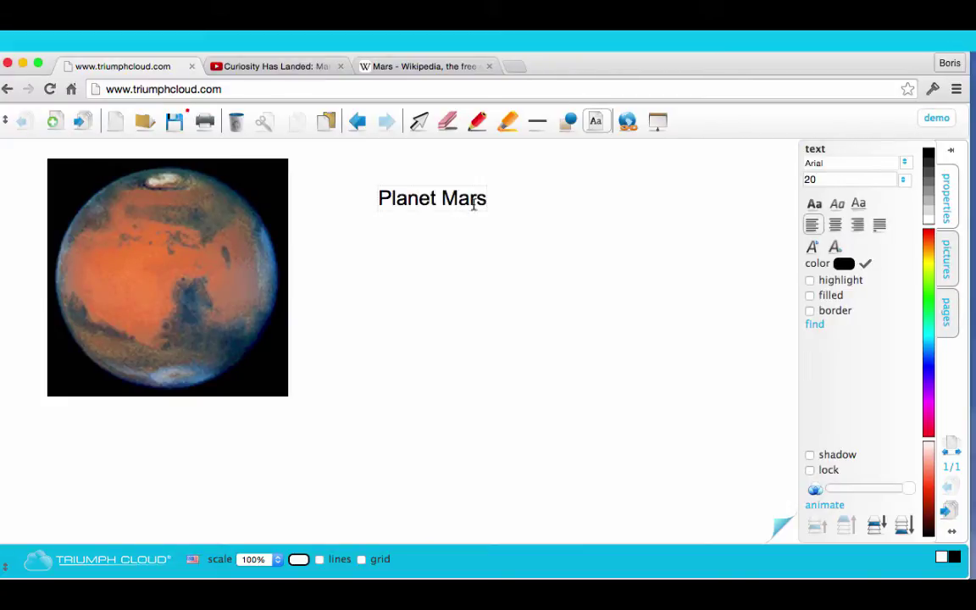
Set the "Planet Mars" text to size 72 and make it bold.
{"action": "left_click_drag", "start_coordinate": [486, 198], "coordinate": [376, 198]}
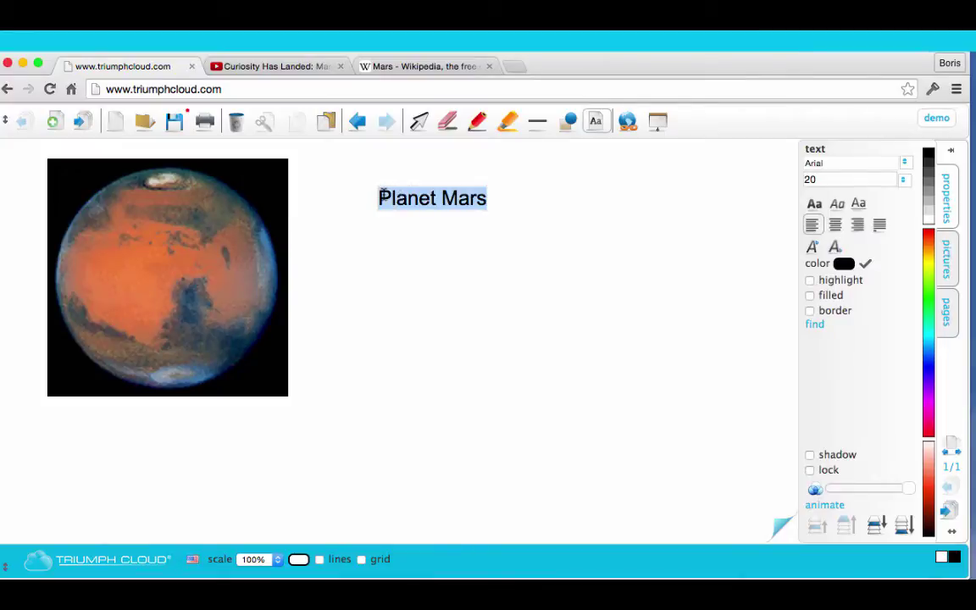
{"action": "left_click", "coordinate": [903, 180]}
{"action": "left_click", "coordinate": [882, 458]}
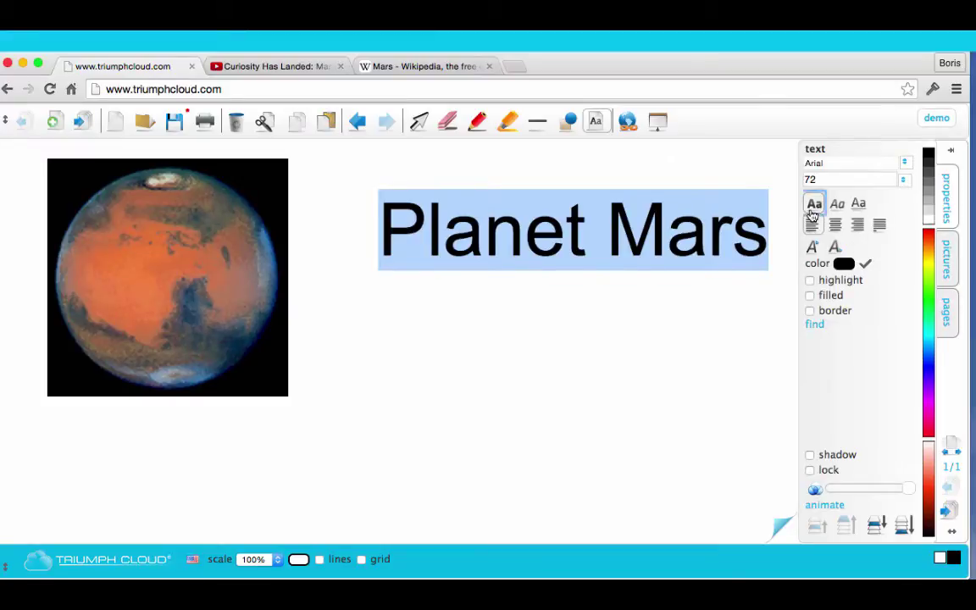
{"action": "left_click", "coordinate": [814, 205]}
Try the Monoton font on the "Planet Mars" text and return it to Arial.
{"action": "left_click", "coordinate": [905, 163]}
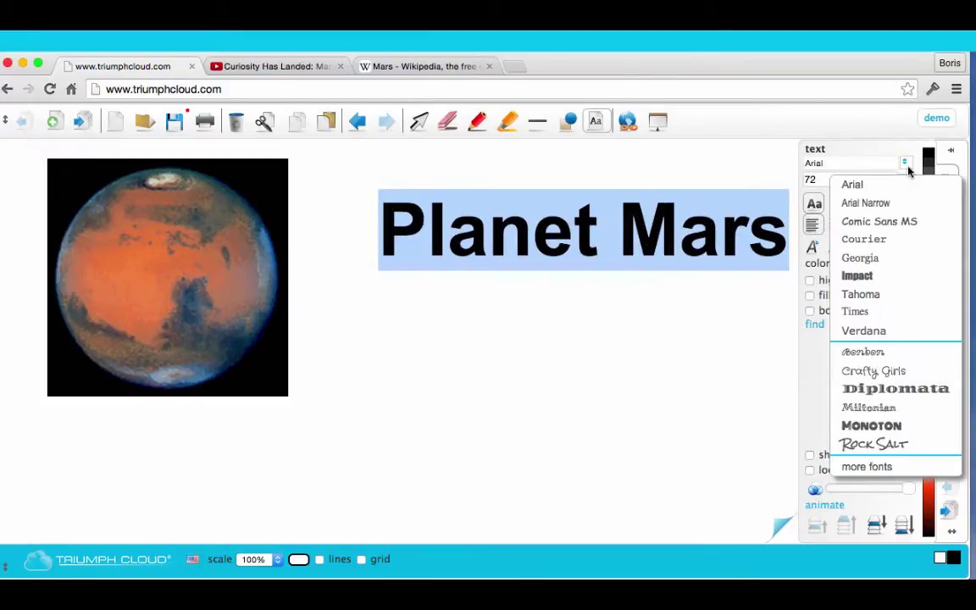
{"action": "left_click", "coordinate": [890, 434]}
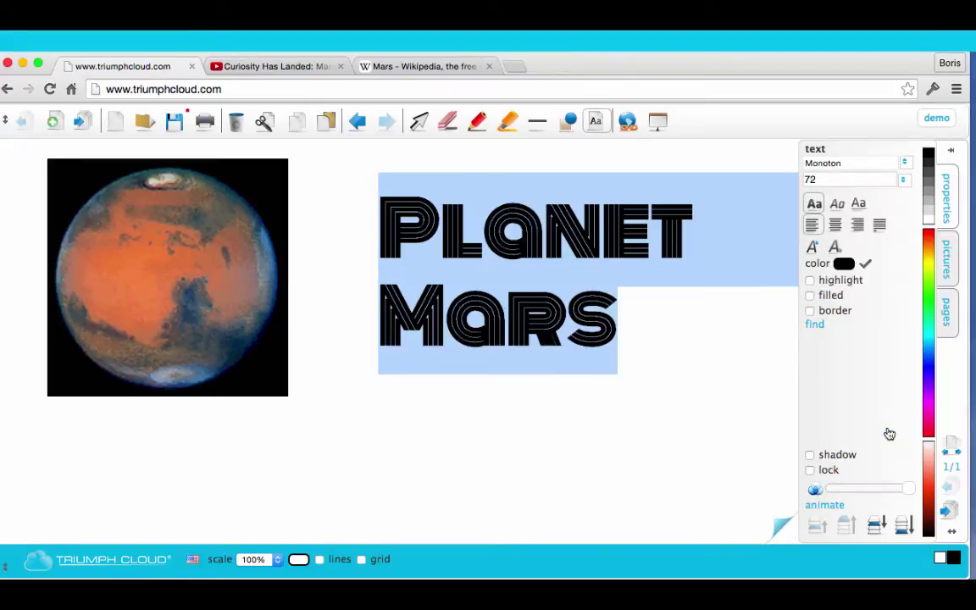
{"action": "left_click", "coordinate": [906, 165]}
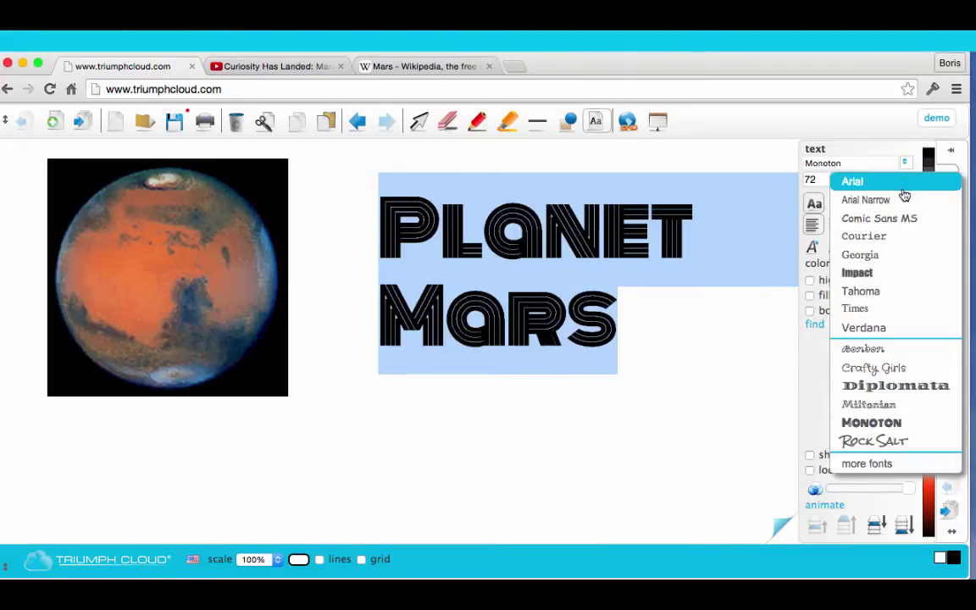
{"action": "left_click", "coordinate": [904, 188]}
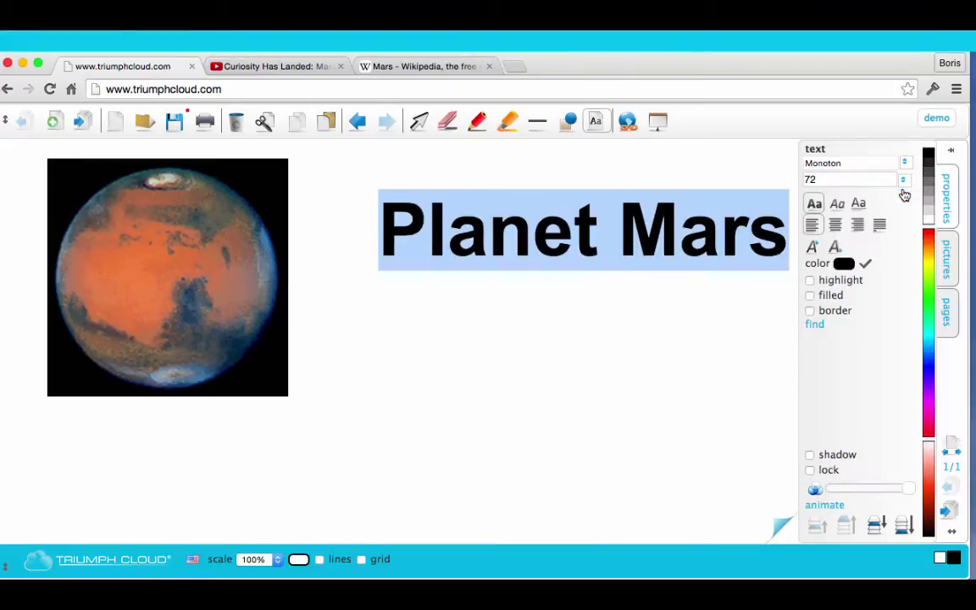
Colour the "Planet Mars" text red and add a second page to the document.
{"action": "left_click", "coordinate": [928, 242]}
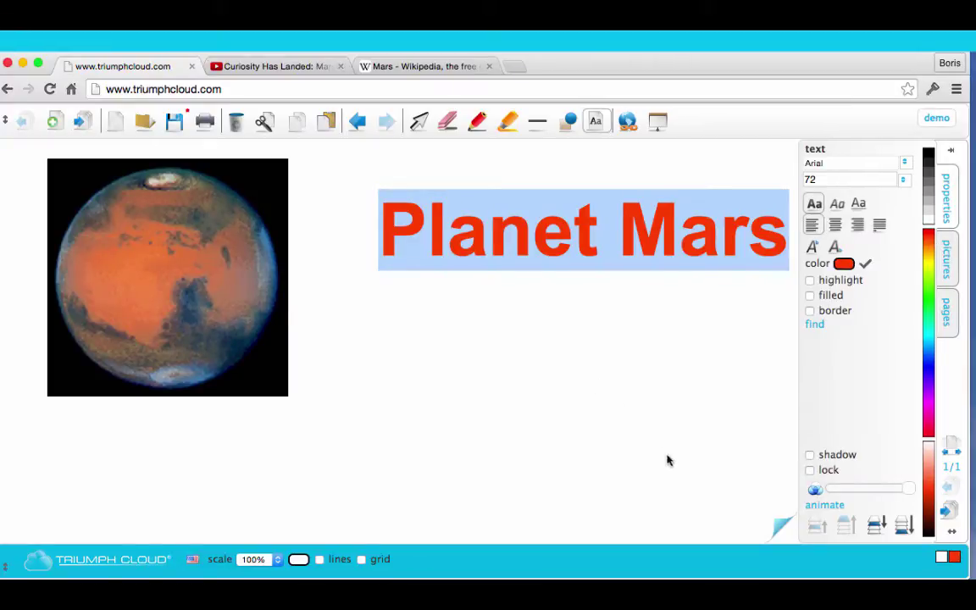
{"action": "left_click", "coordinate": [780, 529]}
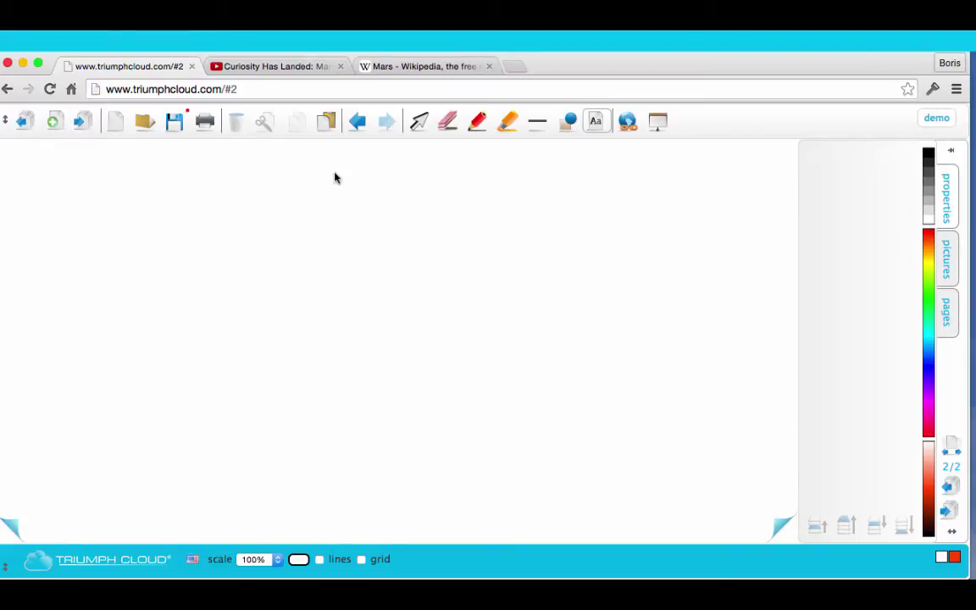
Copy the embed code of the YouTube video "Curiosity Has Landed: Mars Rover Touches Down On Red Planet" and embed it on page 2.
{"action": "left_click", "coordinate": [280, 68]}
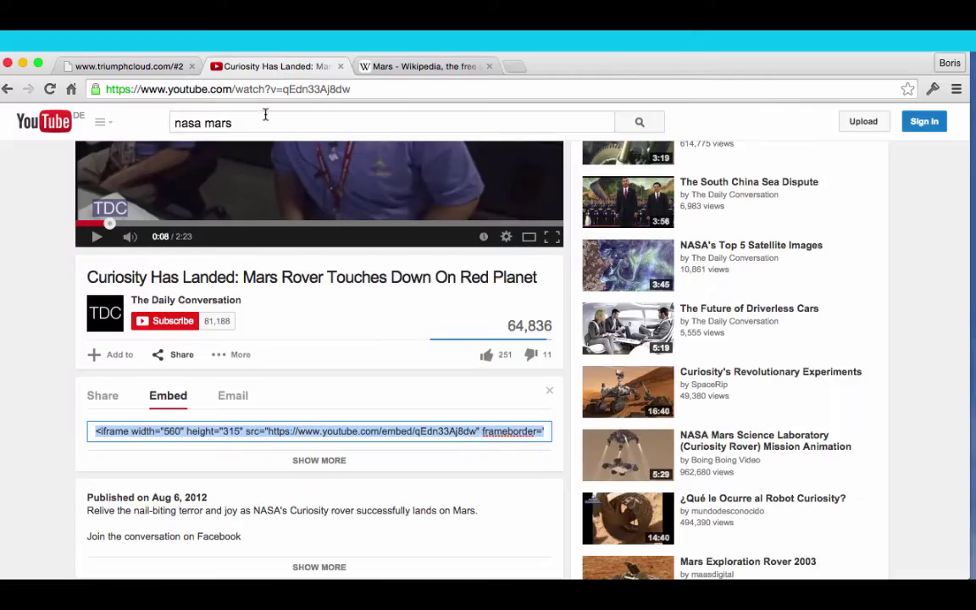
{"action": "scroll", "coordinate": [322, 355], "scroll_direction": "up", "scroll_amount": 5}
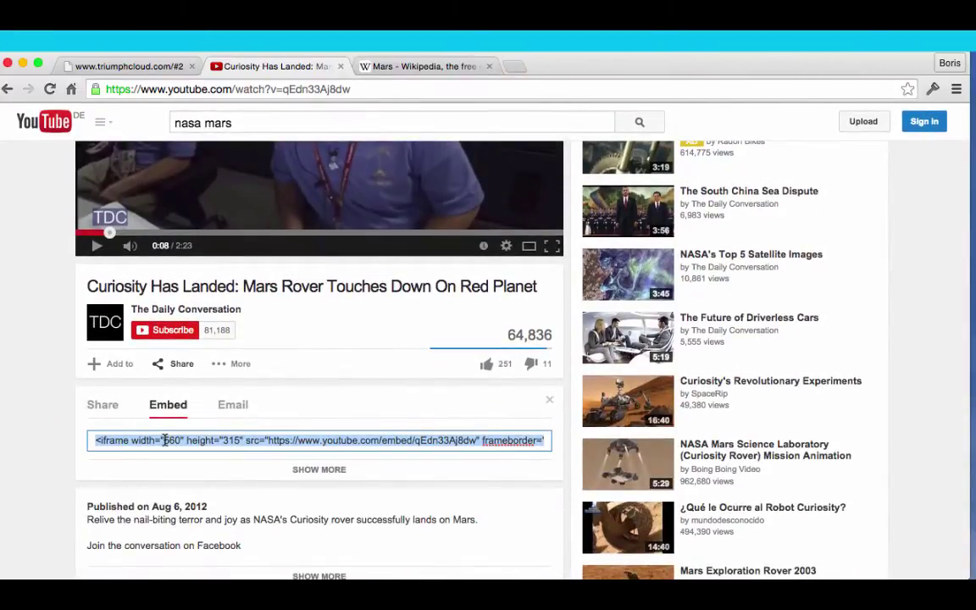
{"action": "left_click", "coordinate": [148, 67]}
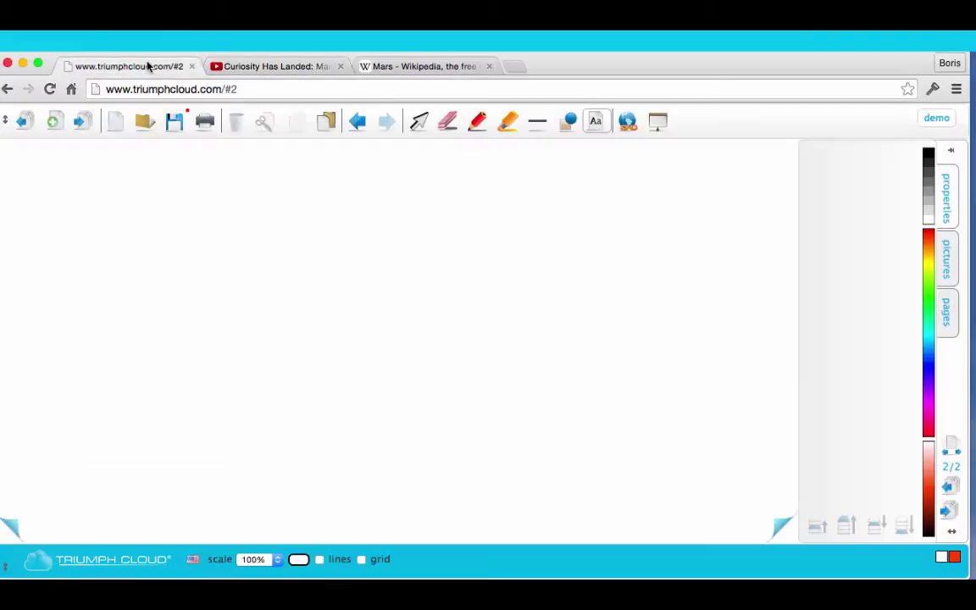
{"action": "left_click", "coordinate": [630, 133]}
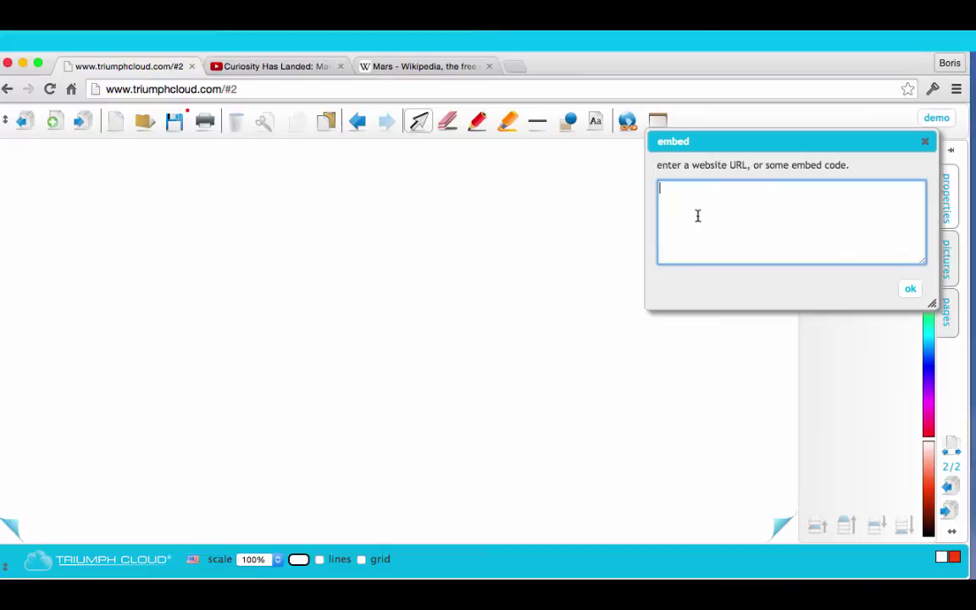
{"action": "type", "text": "<iframe width=\"560\" height=\"315\" src=\"https://www.youtube.com/embed/qEdn33Aj8dw\" frameborder=\"0\" allowfullscreen></iframe>"}
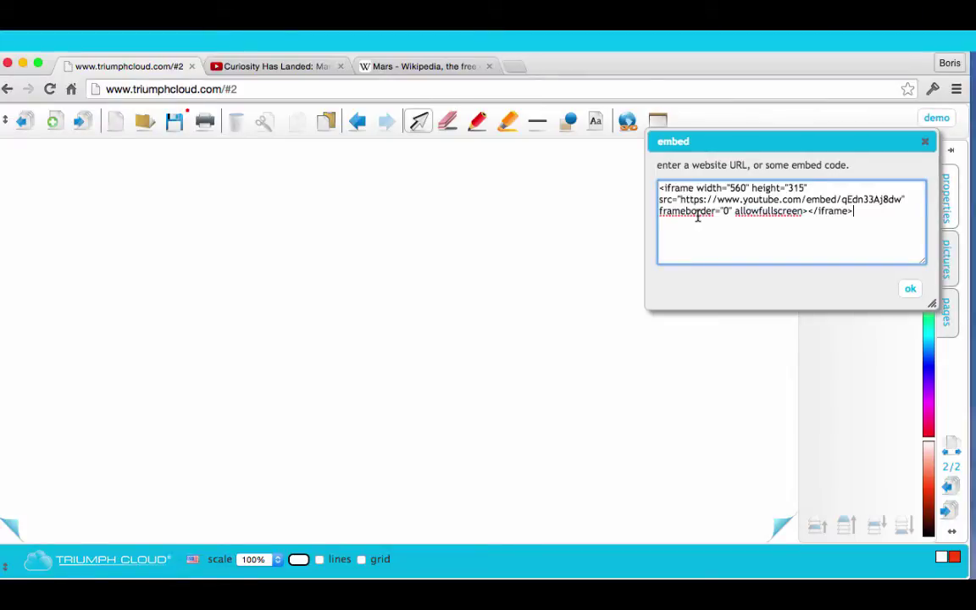
{"action": "left_click", "coordinate": [910, 289]}
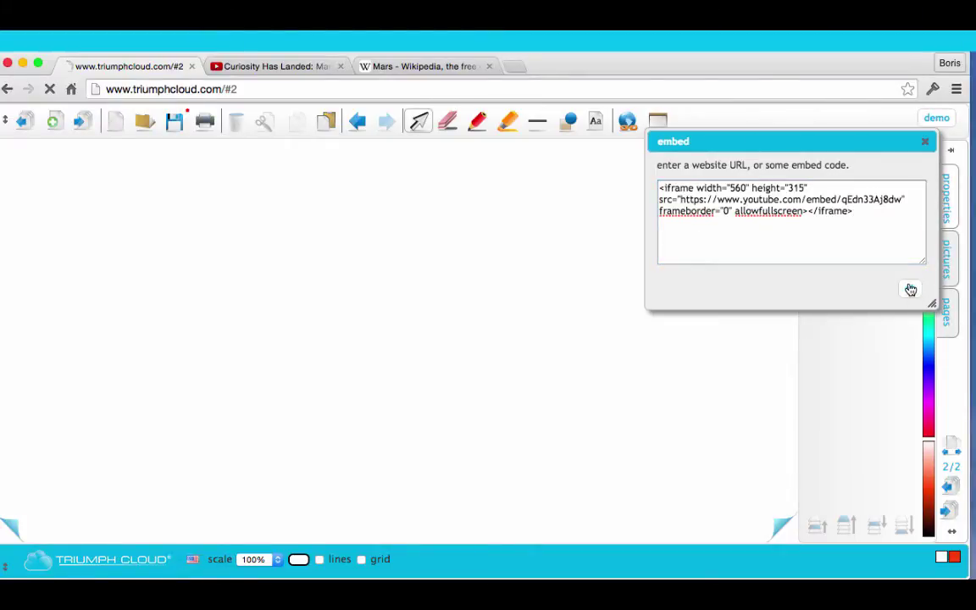
Enlarge the frame of the embedded Curiosity video, switch it to view mode and play it.
{"action": "left_click", "coordinate": [198, 283]}
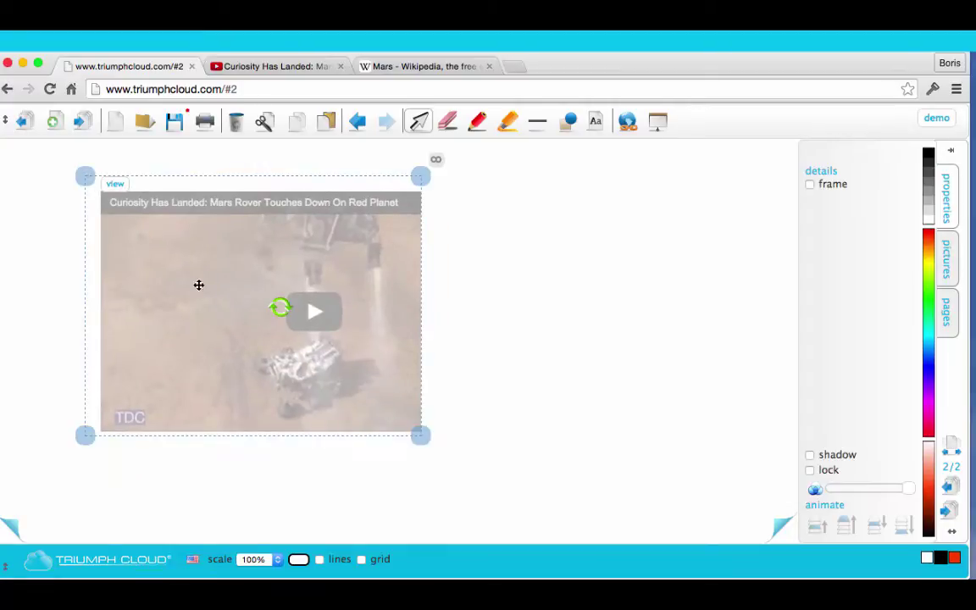
{"action": "left_click_drag", "start_coordinate": [425, 438], "coordinate": [575, 470]}
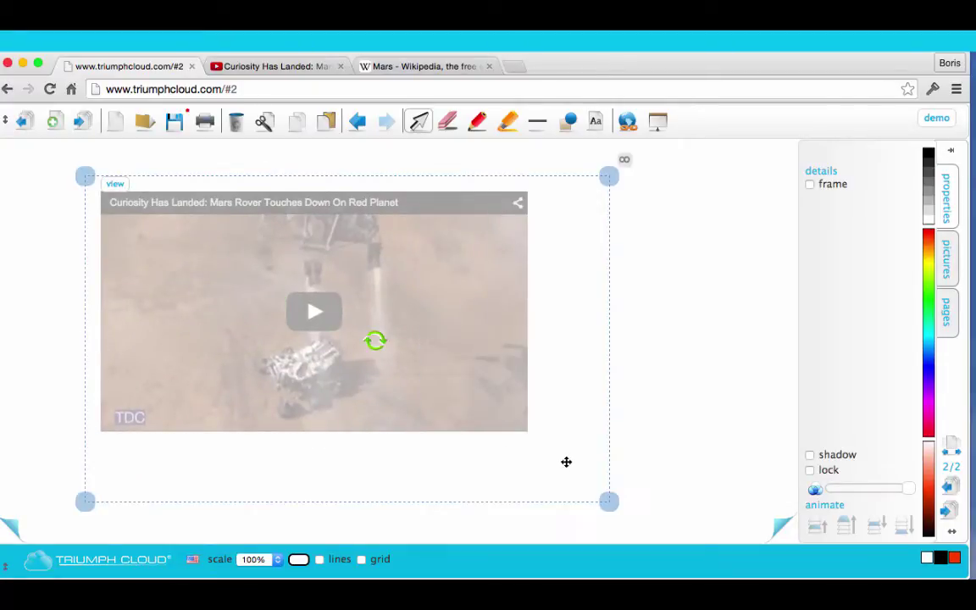
{"action": "left_click", "coordinate": [114, 186]}
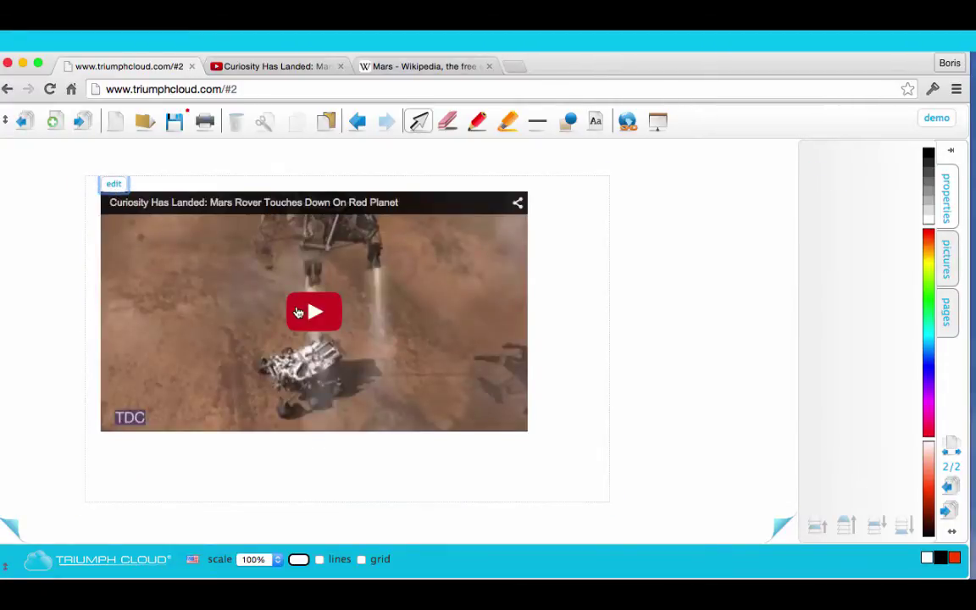
{"action": "left_click", "coordinate": [306, 311]}
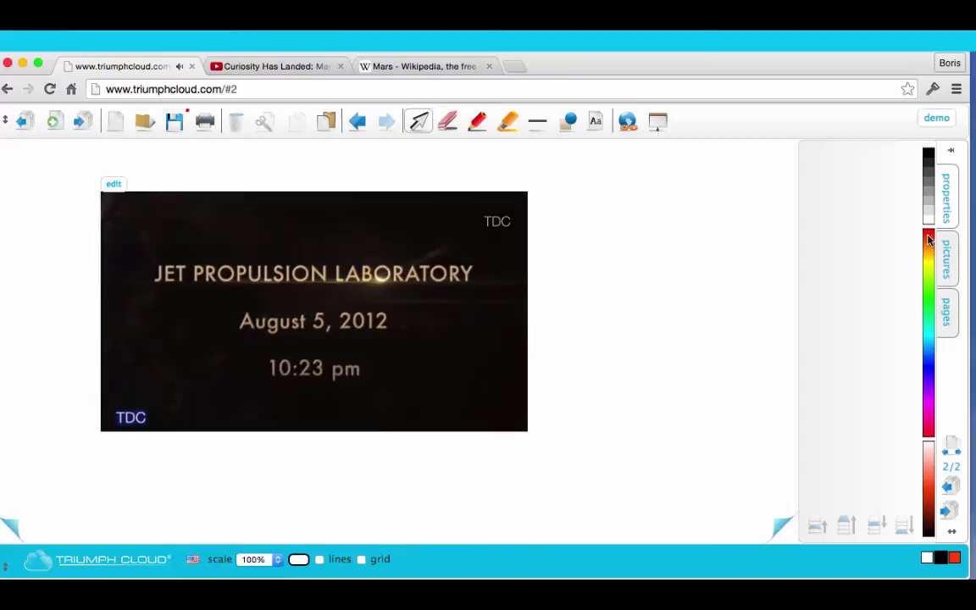
Draw a red pen mark over the playing Curiosity video and add a third page to the document.
{"action": "left_click", "coordinate": [472, 129]}
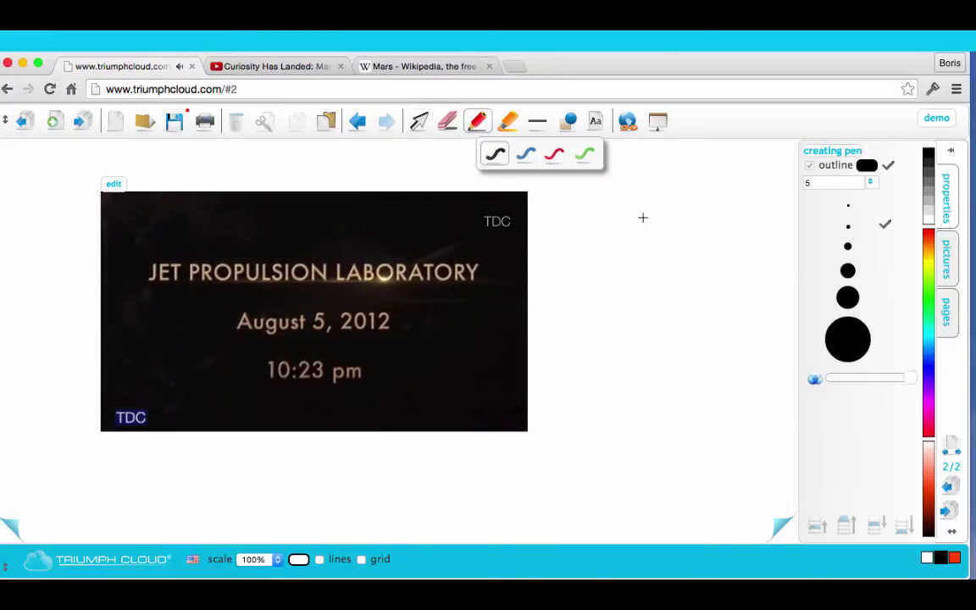
{"action": "left_click", "coordinate": [929, 244]}
{"action": "mouse_move", "coordinate": [377, 315]}
{"action": "left_mouse_down"}
{"action": "mouse_move", "coordinate": [394, 313]}
{"action": "mouse_move", "coordinate": [405, 327]}
{"action": "left_mouse_up"}
{"action": "left_click", "coordinate": [775, 527]}
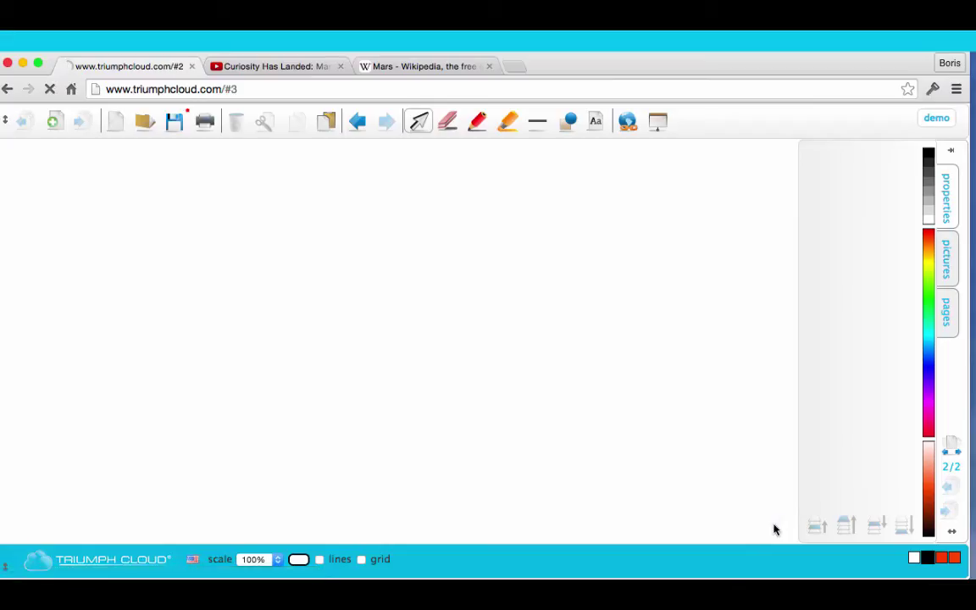
Copy the introductory paragraph of the Wikipedia article on Mars onto page 3 and move the text close to the page's top edge.
{"action": "left_click", "coordinate": [392, 68]}
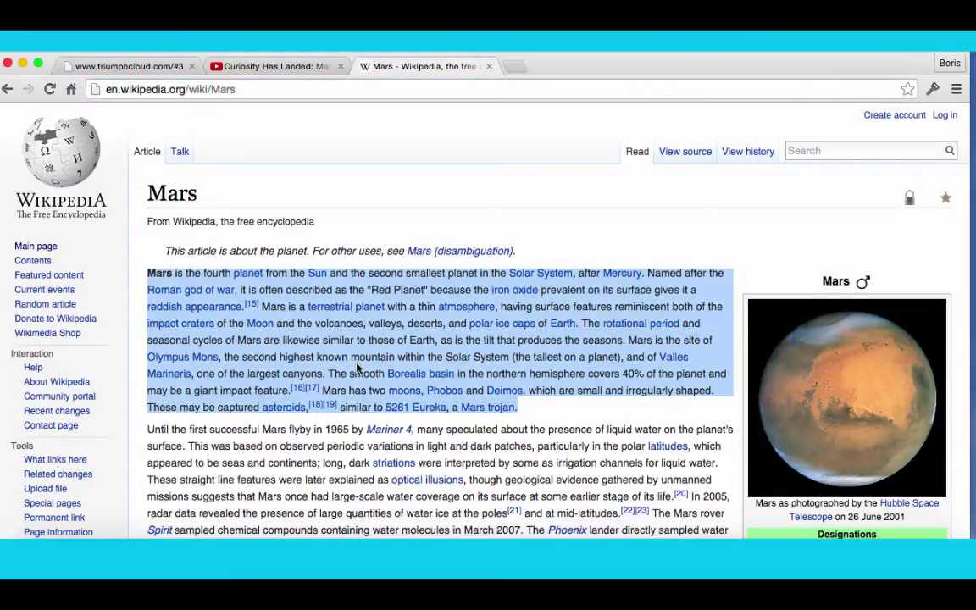
{"action": "left_click_drag", "start_coordinate": [355, 367], "coordinate": [292, 279]}
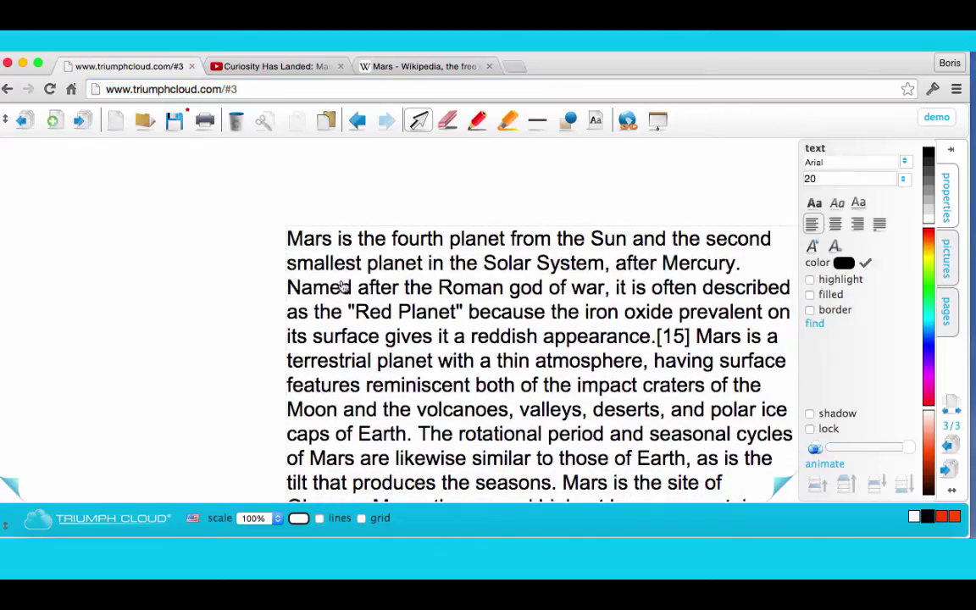
{"action": "left_click_drag", "start_coordinate": [292, 257], "coordinate": [159, 188]}
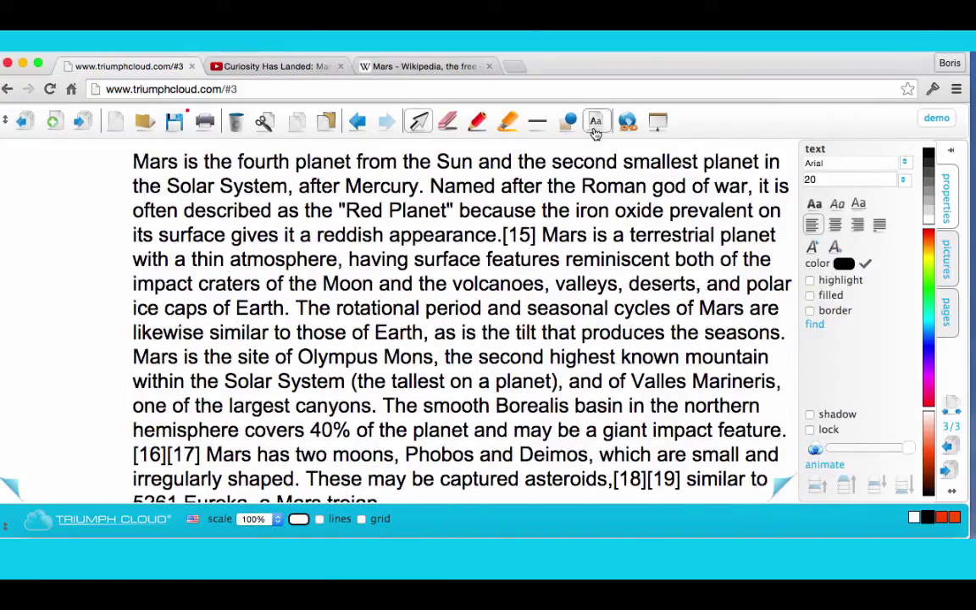
Colour the opening word "Mars" red and make the word "Sun" in the first line bold and red.
{"action": "double_click", "coordinate": [159, 160]}
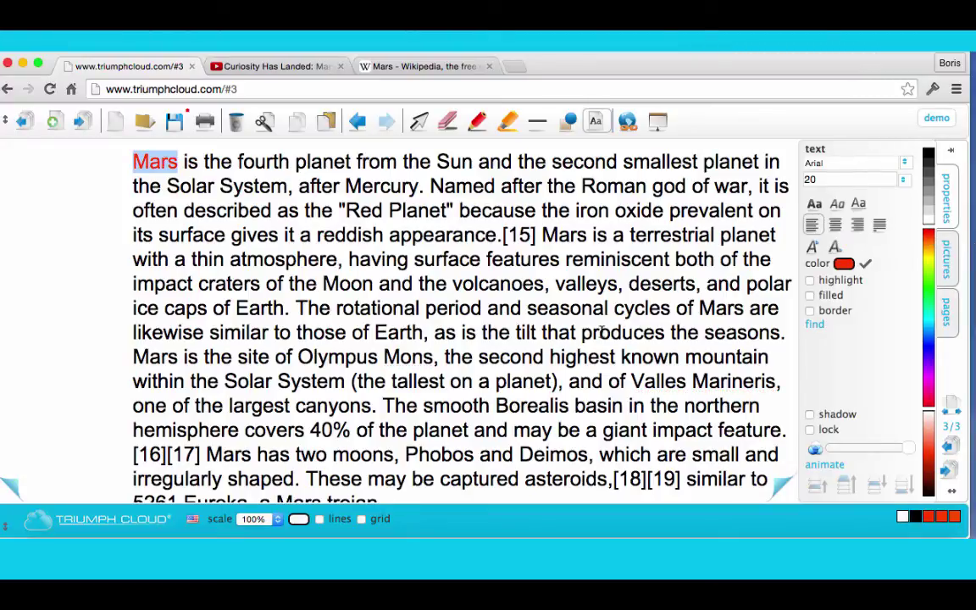
{"action": "left_click", "coordinate": [475, 162]}
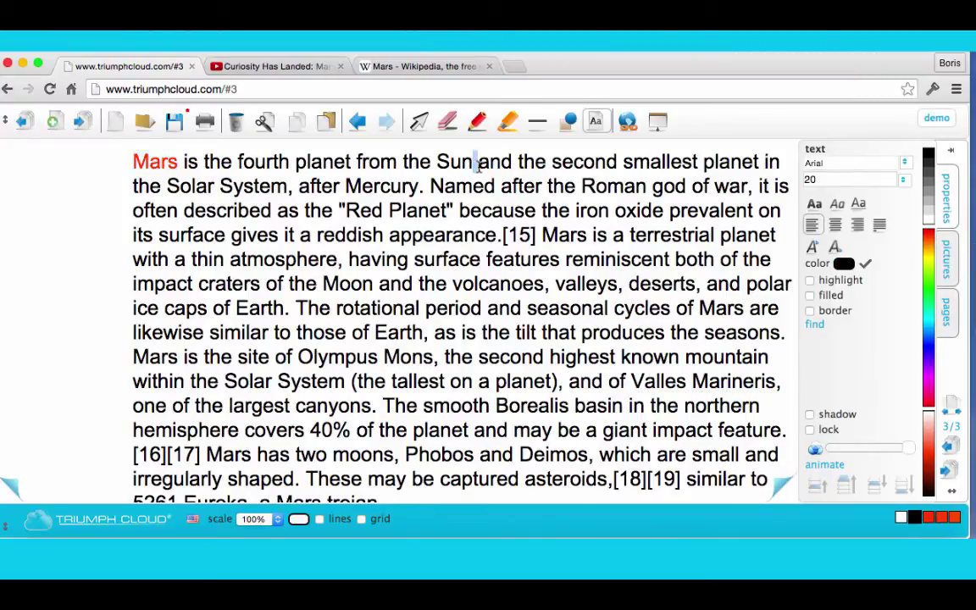
{"action": "left_click_drag", "start_coordinate": [475, 163], "coordinate": [511, 163]}
{"action": "double_click", "coordinate": [455, 163]}
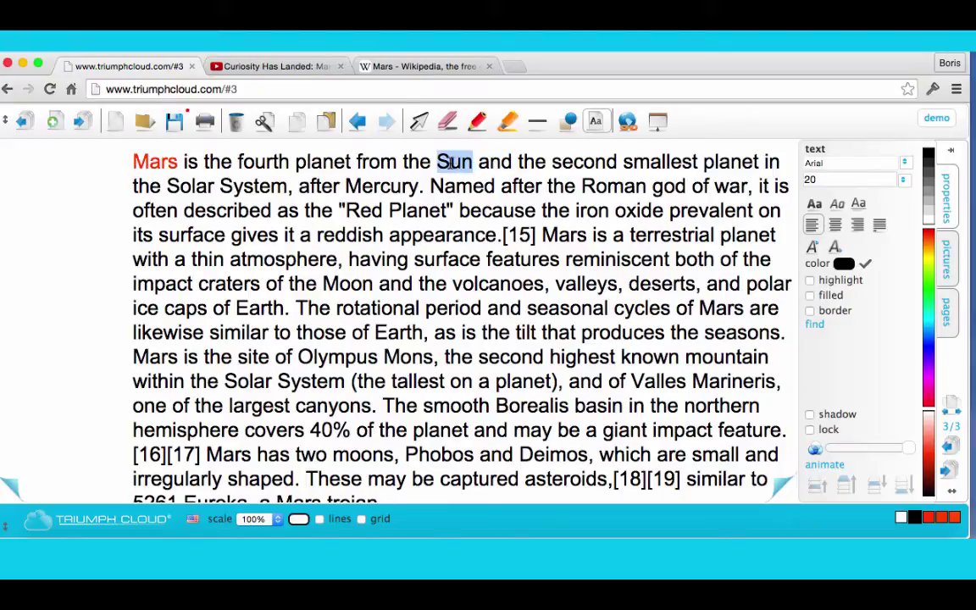
{"action": "left_click", "coordinate": [455, 162]}
{"action": "double_click", "coordinate": [455, 162]}
{"action": "left_click", "coordinate": [814, 205]}
{"action": "left_click", "coordinate": [814, 206]}
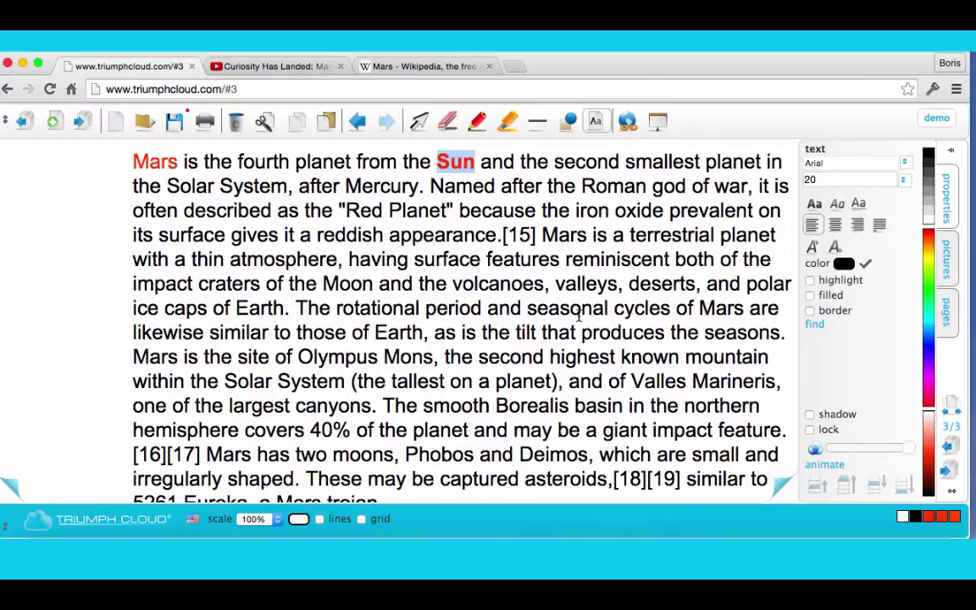
Add a fourth page and write the separate labels "Mars", "Pluto", "Venus", "Saturn" and "Neptun" on it.
{"action": "left_click", "coordinate": [90, 124]}
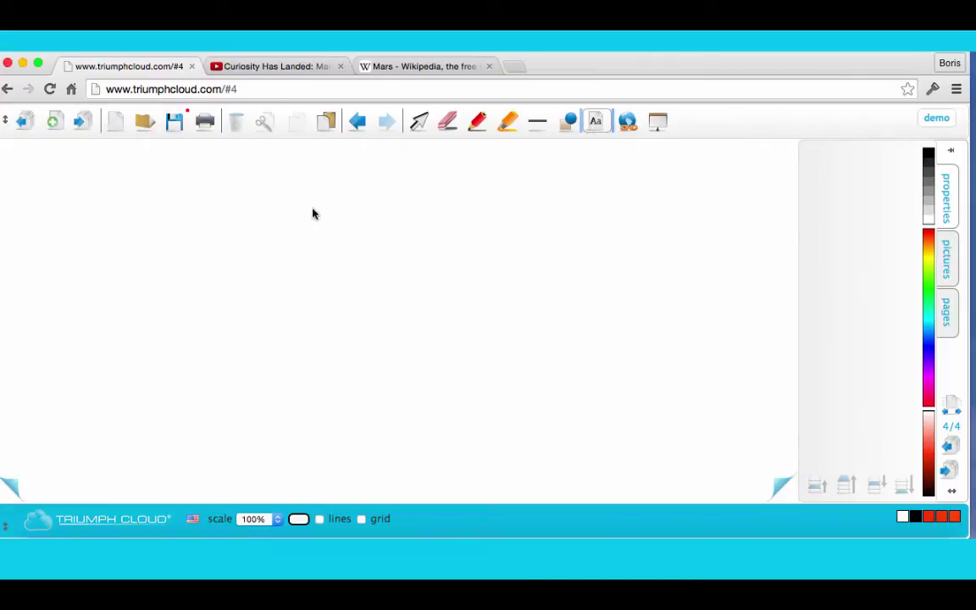
{"action": "left_click", "coordinate": [310, 219]}
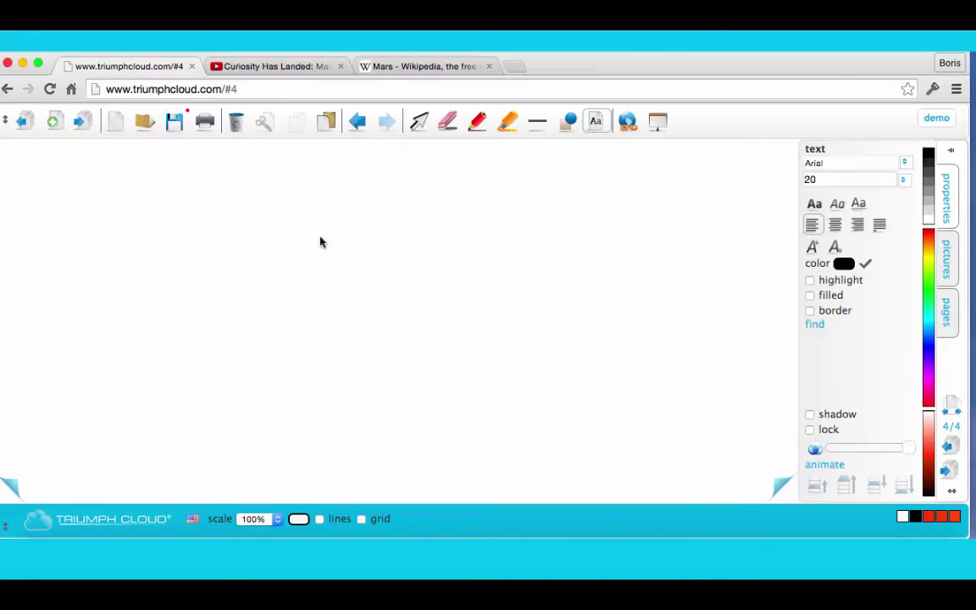
{"action": "type", "text": "Mars"}
{"action": "left_click", "coordinate": [288, 294]}
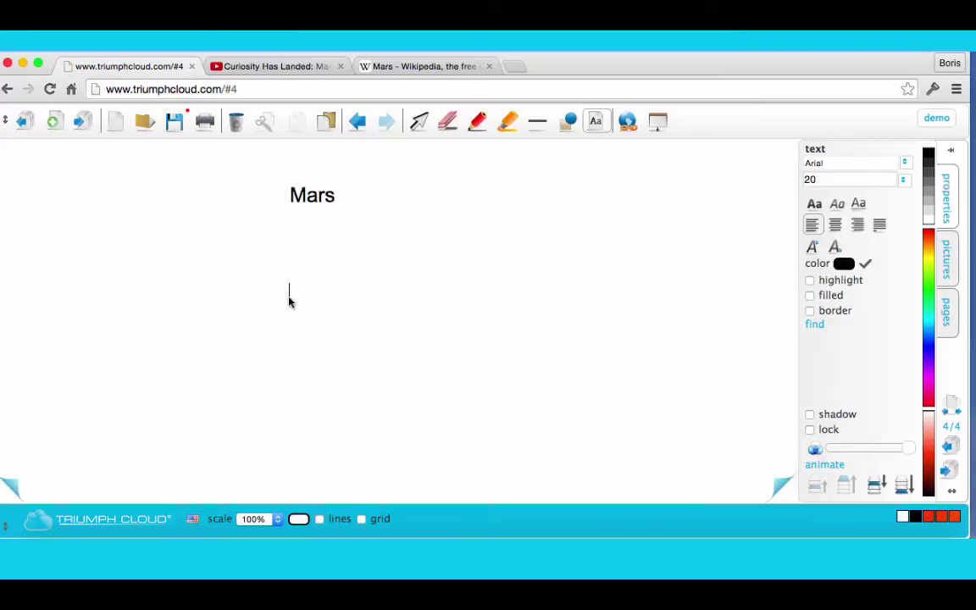
{"action": "type", "text": "Pluto"}
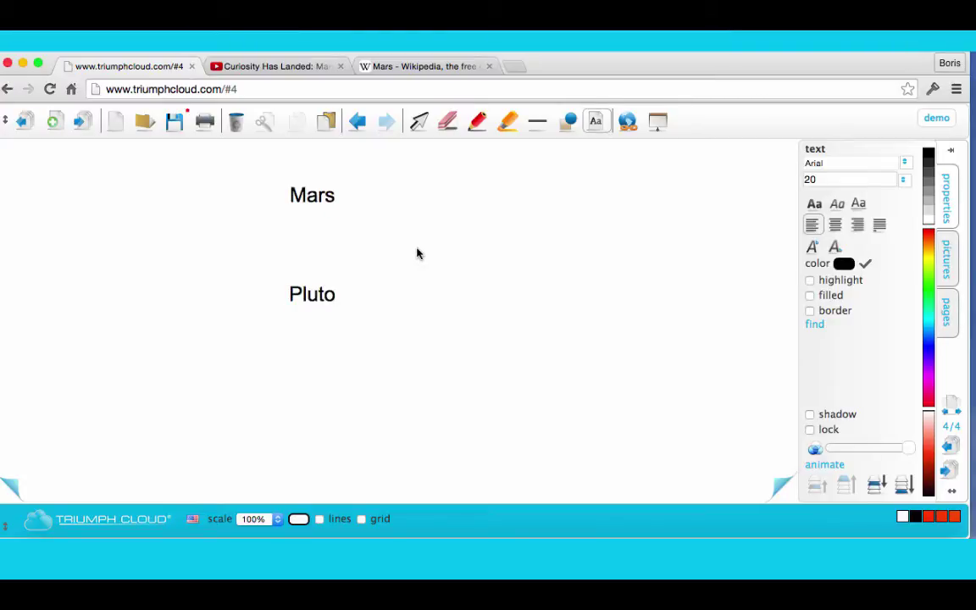
{"action": "left_click", "coordinate": [417, 251]}
{"action": "type", "text": "Venus"}
{"action": "left_click", "coordinate": [183, 246]}
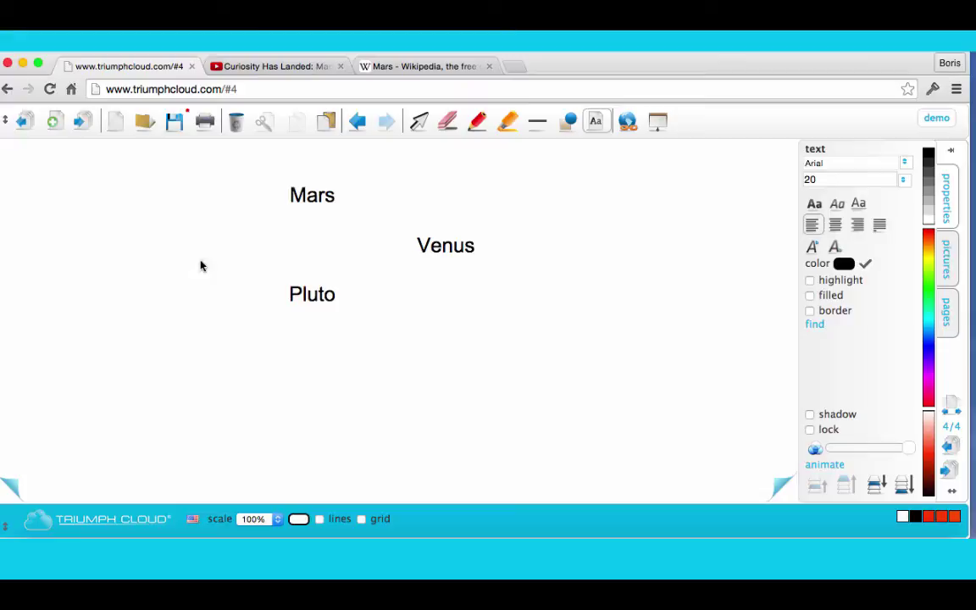
{"action": "type", "text": "Saturn"}
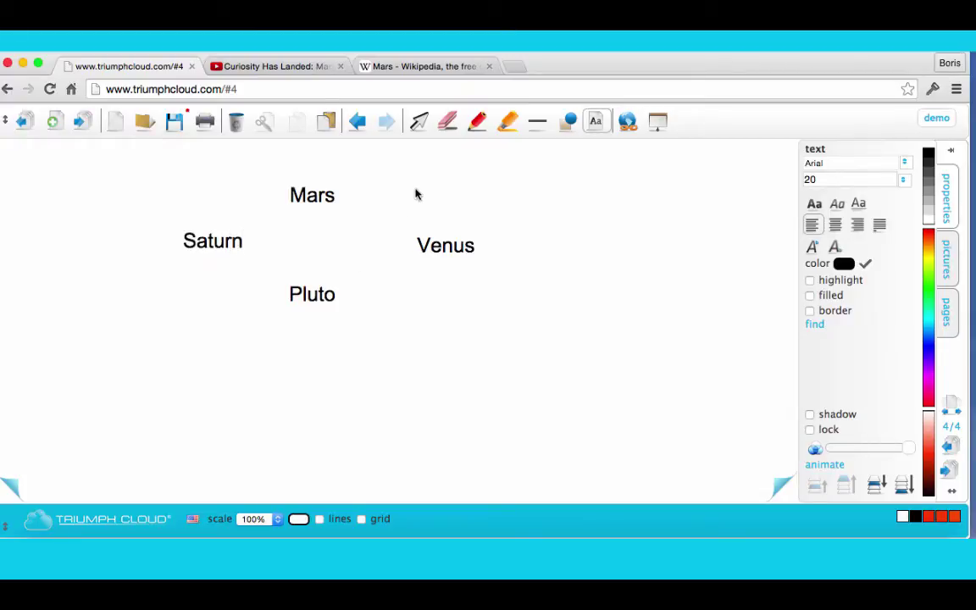
{"action": "type", "text": "Neptun"}
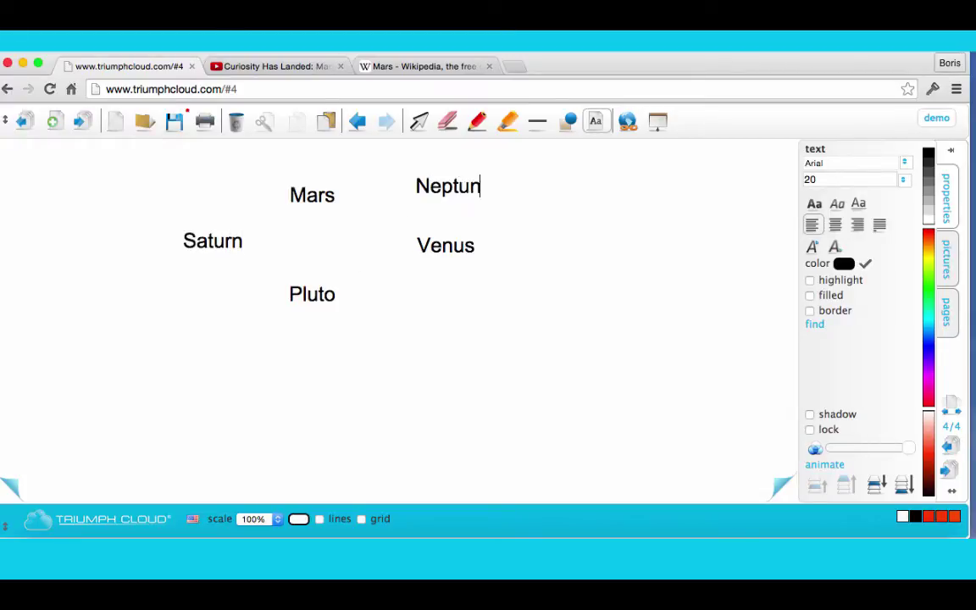
Add a border to all five planet labels and move the "Neptun" label below and to the right of "Venus".
{"action": "left_click", "coordinate": [419, 120]}
{"action": "left_click_drag", "start_coordinate": [117, 164], "coordinate": [571, 321]}
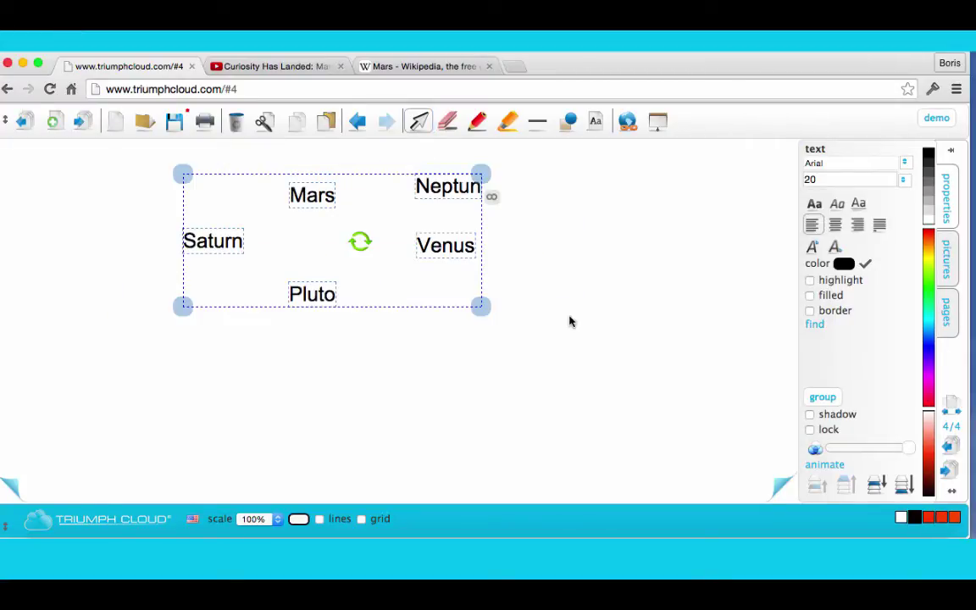
{"action": "left_click", "coordinate": [810, 312]}
{"action": "left_click", "coordinate": [606, 373]}
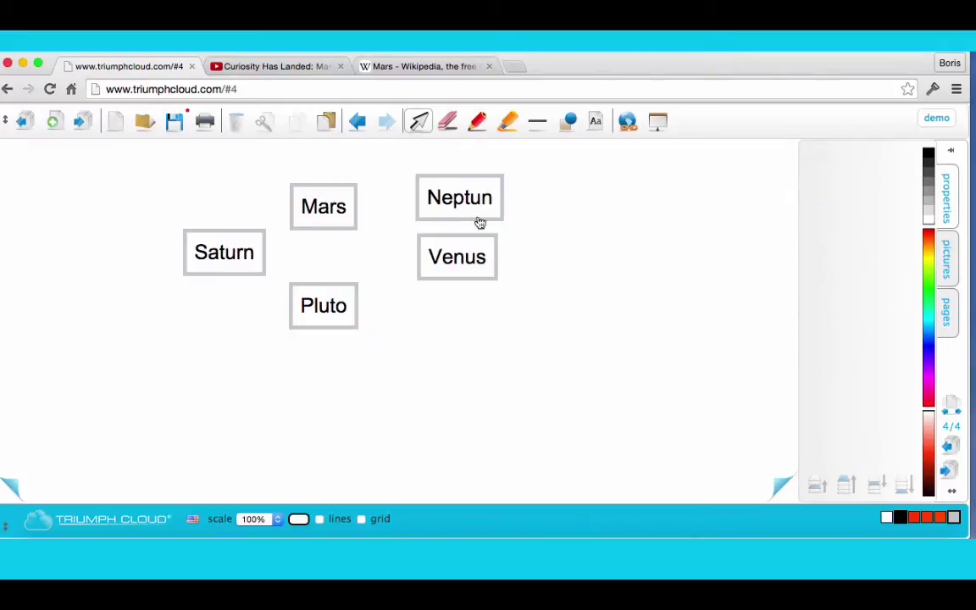
{"action": "left_click_drag", "start_coordinate": [474, 215], "coordinate": [629, 339]}
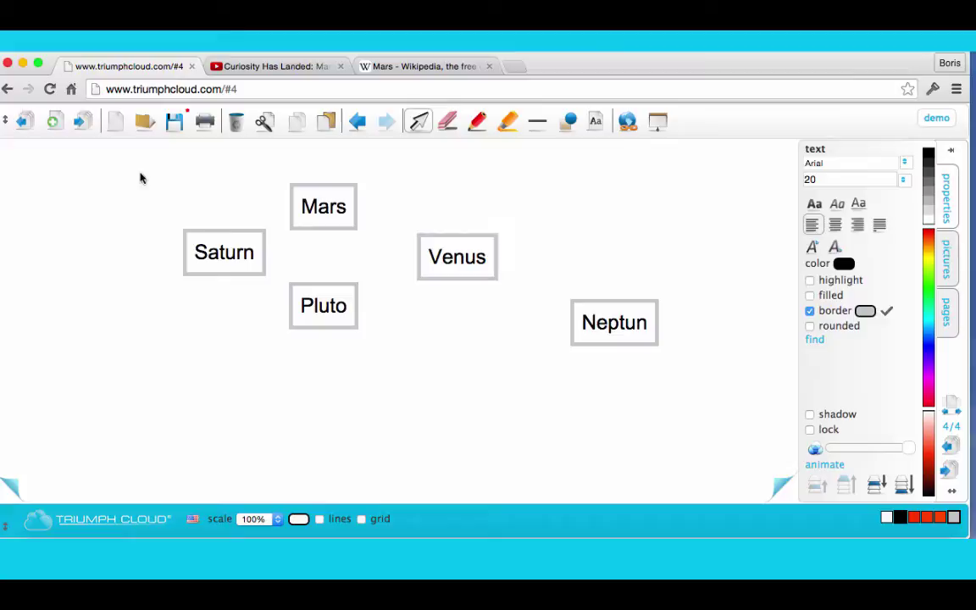
Add a fifth page and place the moon picture from my pictures & sounds in its lower-left area.
{"action": "left_click", "coordinate": [84, 127]}
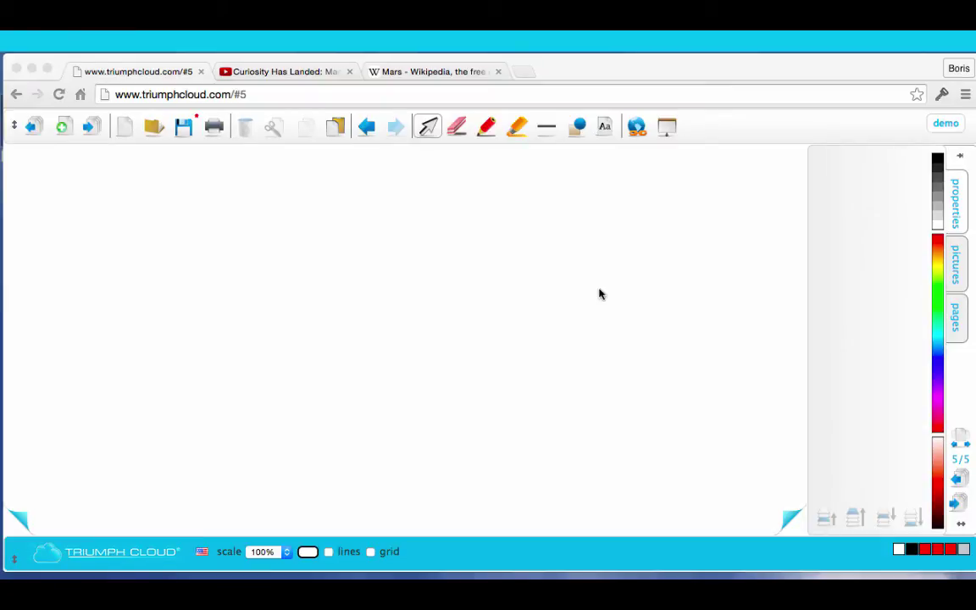
{"action": "left_click", "coordinate": [951, 265]}
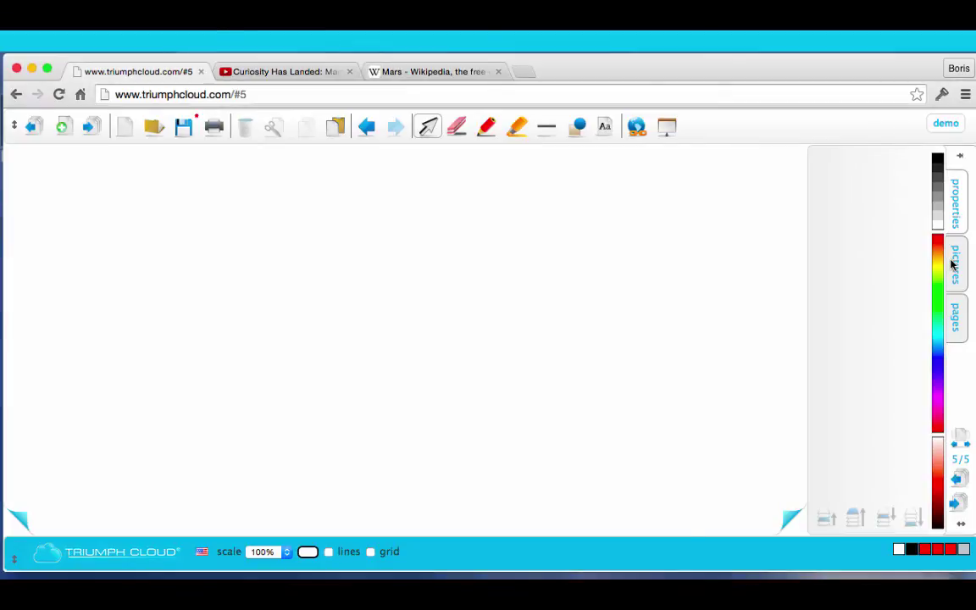
{"action": "left_click", "coordinate": [951, 260]}
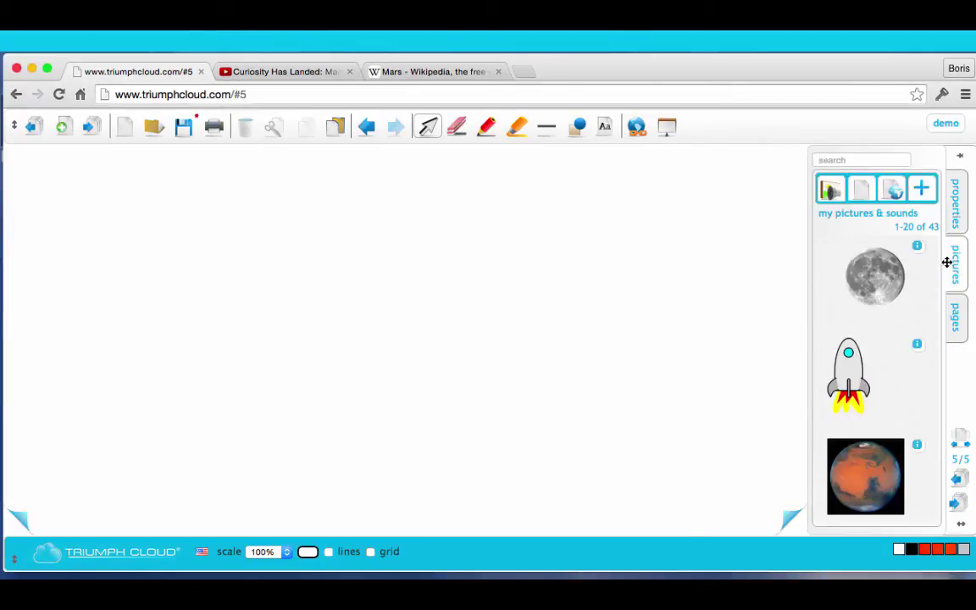
{"action": "left_click_drag", "start_coordinate": [874, 276], "coordinate": [142, 385]}
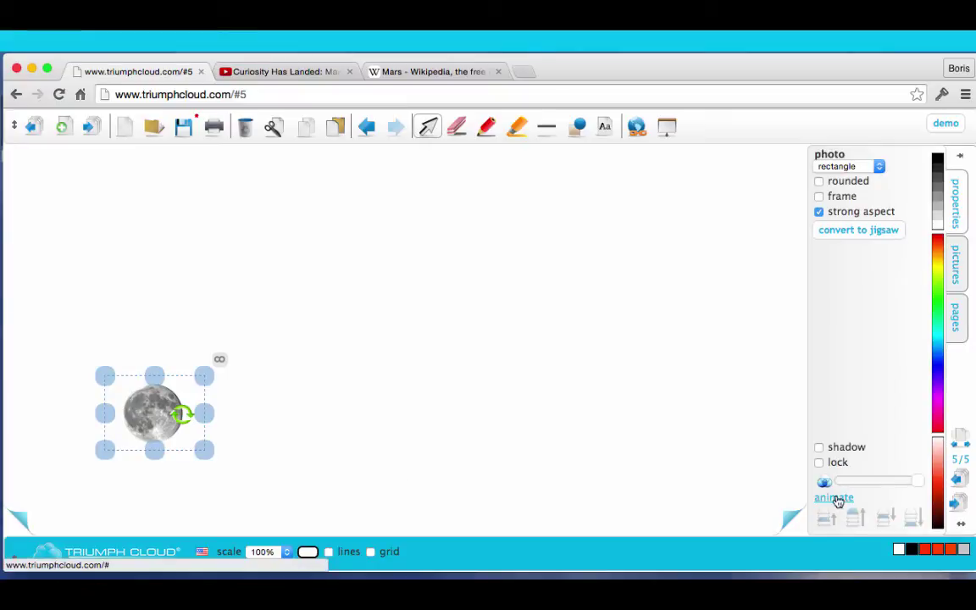
Animate the moon photo with the balloon action, stop the preview and close the animation settings.
{"action": "left_click", "coordinate": [835, 499]}
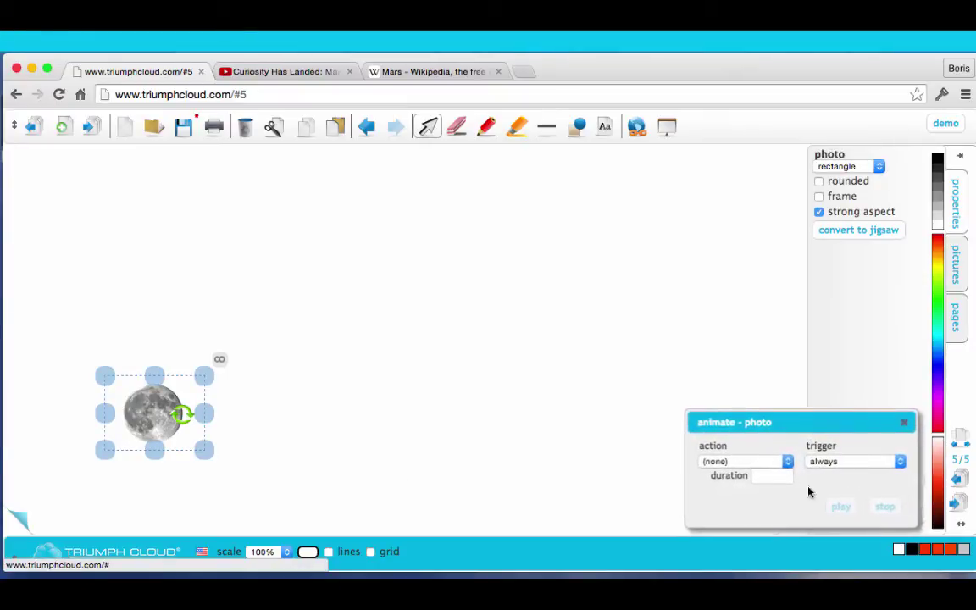
{"action": "left_click", "coordinate": [787, 464]}
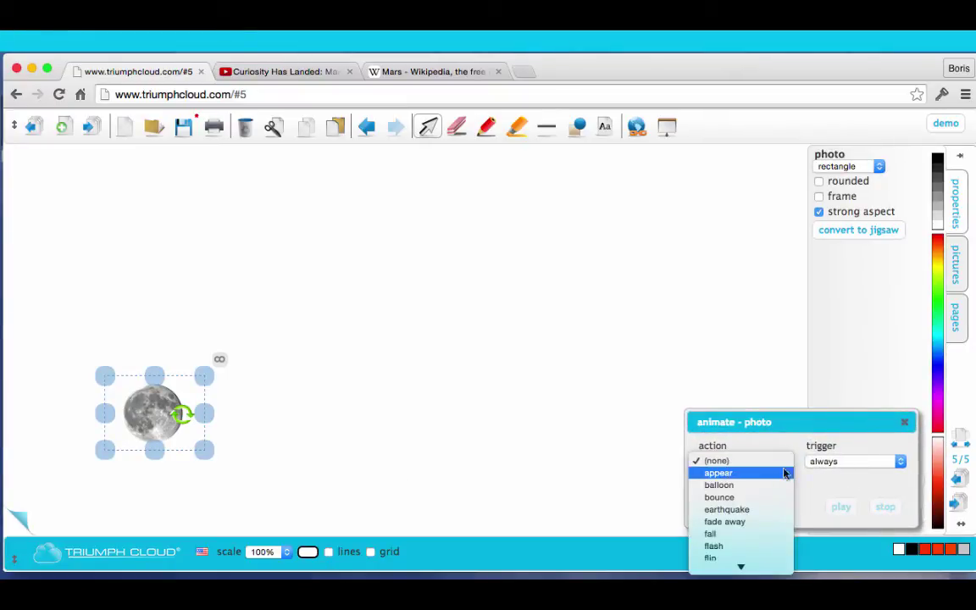
{"action": "left_click", "coordinate": [778, 486]}
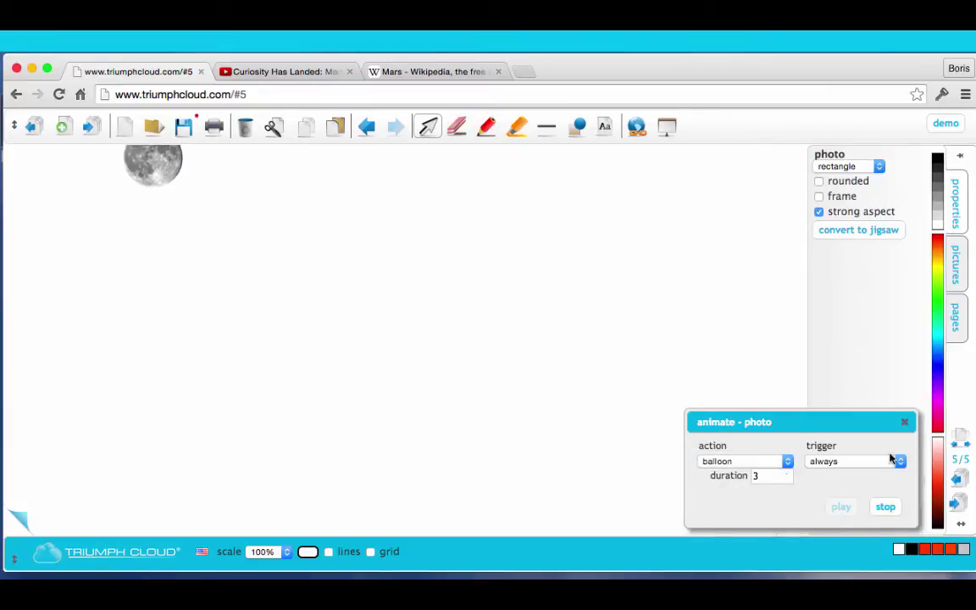
{"action": "left_click", "coordinate": [883, 506]}
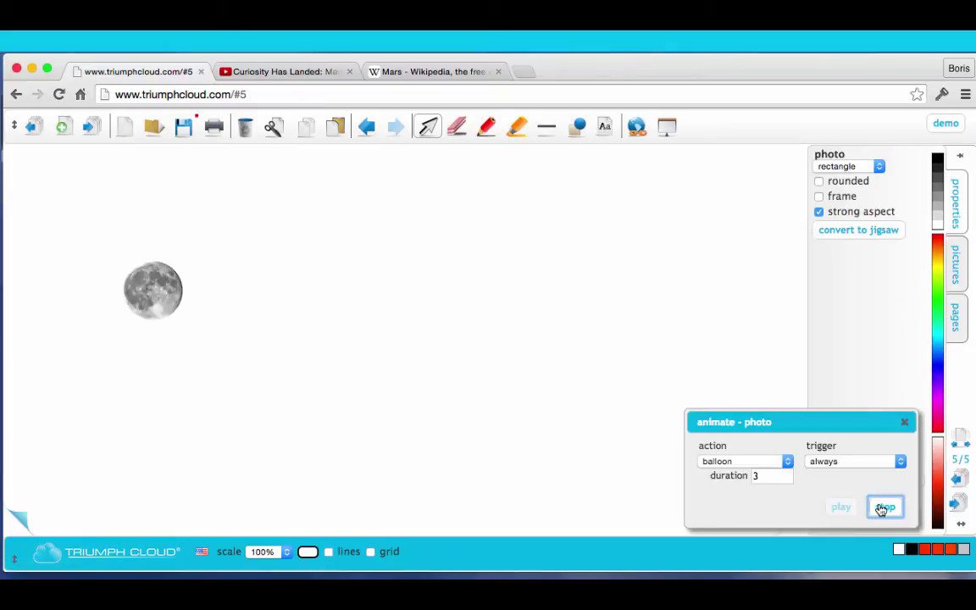
{"action": "left_click", "coordinate": [905, 422]}
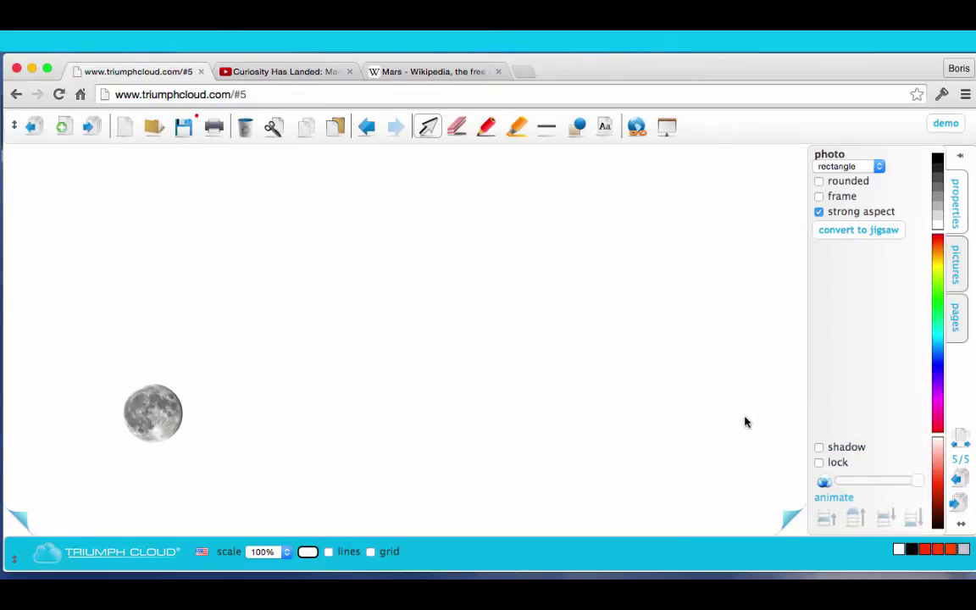
Add a sixth page and draw a large, roughly round closed shape on it with the black size 5 pen.
{"action": "left_click", "coordinate": [787, 521]}
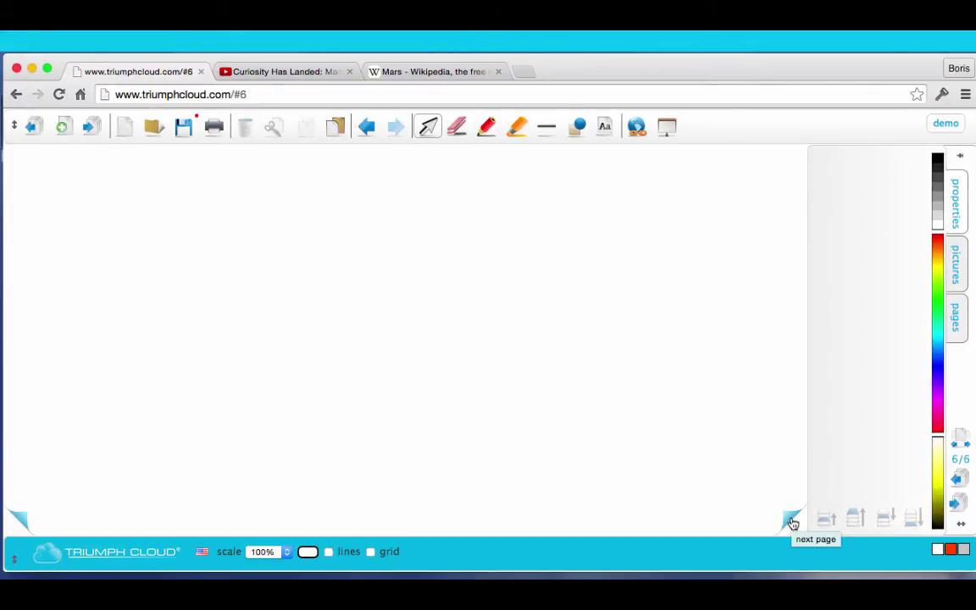
{"action": "left_click", "coordinate": [485, 127]}
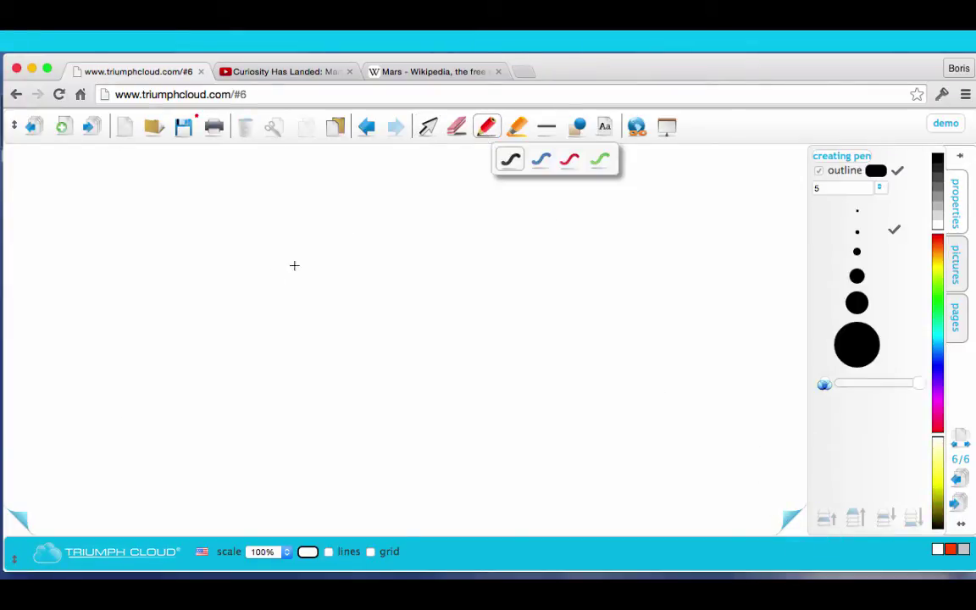
{"action": "mouse_move", "coordinate": [264, 256]}
{"action": "left_mouse_down"}
{"action": "mouse_move", "coordinate": [422, 236]}
{"action": "mouse_move", "coordinate": [468, 327]}
{"action": "mouse_move", "coordinate": [442, 421]}
{"action": "mouse_move", "coordinate": [377, 465]}
{"action": "mouse_move", "coordinate": [312, 464]}
{"action": "mouse_move", "coordinate": [232, 444]}
{"action": "mouse_move", "coordinate": [211, 333]}
{"action": "mouse_move", "coordinate": [246, 263]}
{"action": "mouse_move", "coordinate": [264, 252]}
{"action": "left_mouse_up"}
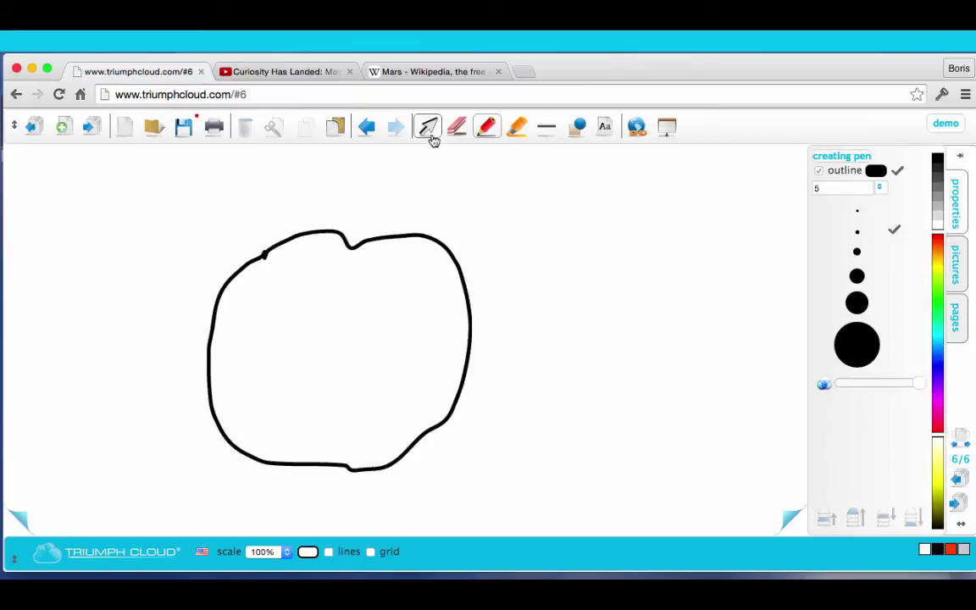
Fill the hand-drawn round shape with red and remove its outline.
{"action": "left_click", "coordinate": [429, 127]}
{"action": "left_click", "coordinate": [417, 238]}
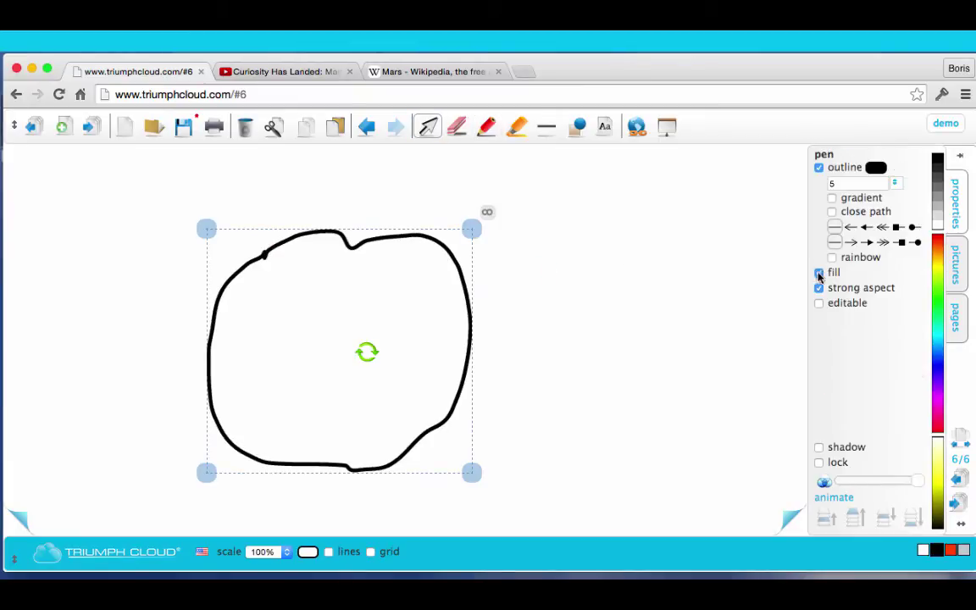
{"action": "left_click", "coordinate": [819, 272]}
{"action": "left_click", "coordinate": [950, 544]}
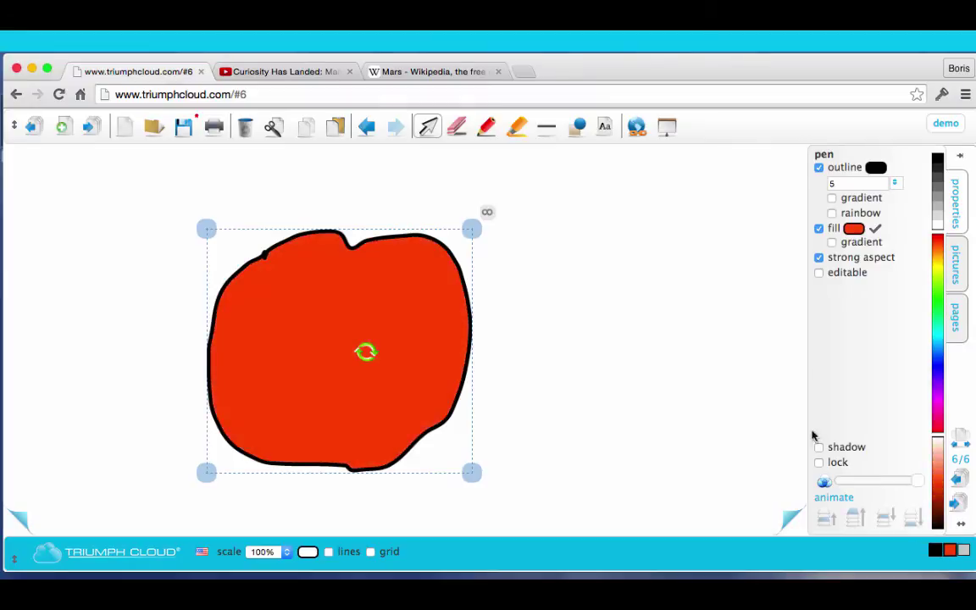
{"action": "left_click", "coordinate": [820, 169]}
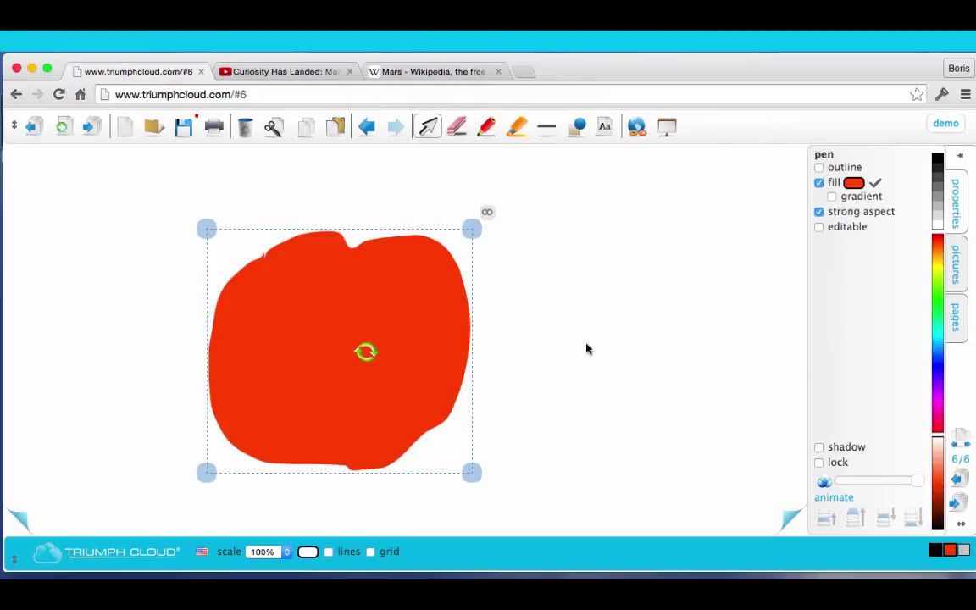
Give the red shape a red-to-yellow gradient and draw a black stem and short base strokes on it with the size 5 pen.
{"action": "left_click", "coordinate": [832, 198]}
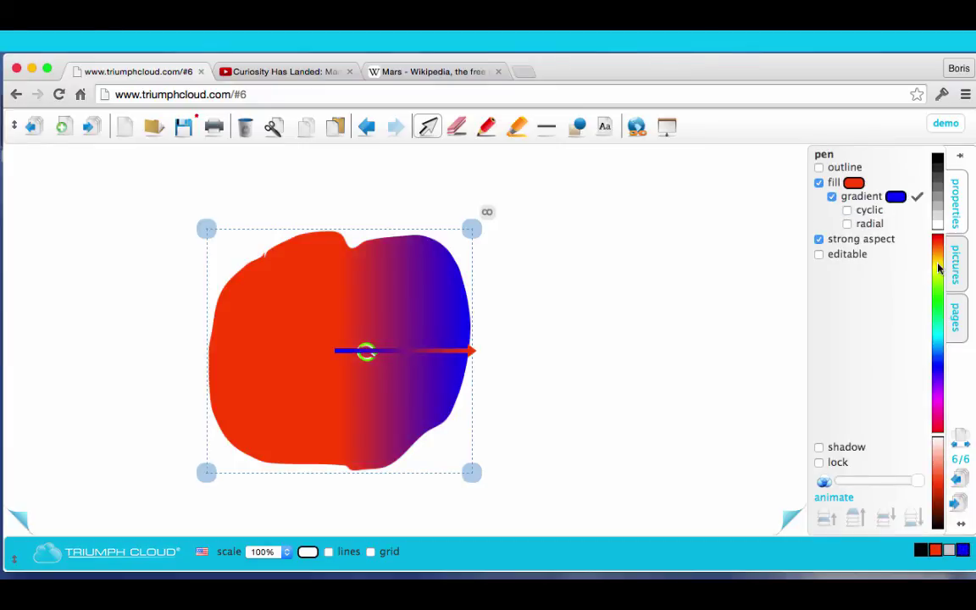
{"action": "left_click", "coordinate": [487, 126]}
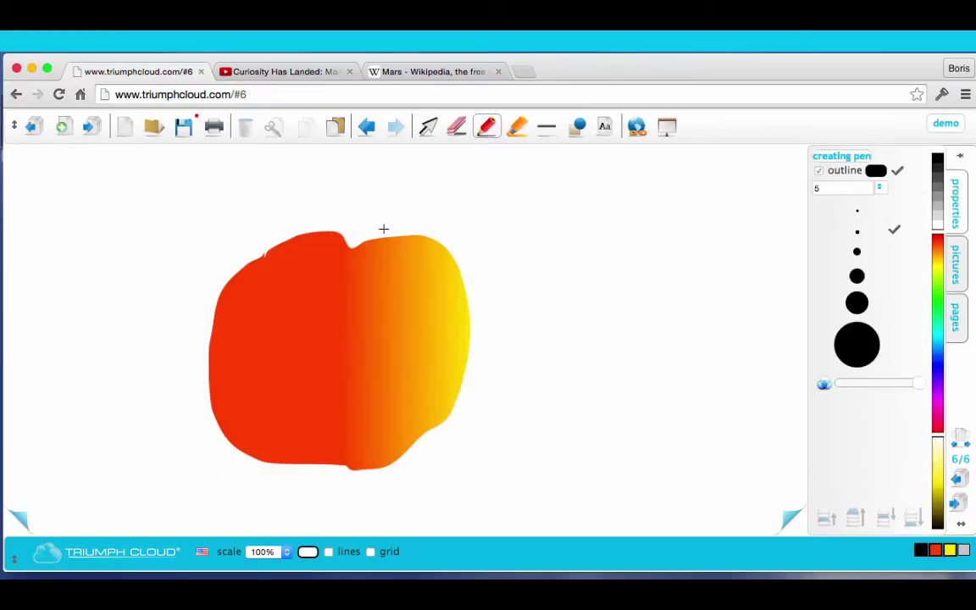
{"action": "left_click_drag", "start_coordinate": [349, 254], "coordinate": [381, 210]}
{"action": "mouse_move", "coordinate": [342, 466]}
{"action": "left_mouse_down"}
{"action": "mouse_move", "coordinate": [320, 477]}
{"action": "mouse_move", "coordinate": [347, 483]}
{"action": "mouse_move", "coordinate": [339, 470]}
{"action": "left_mouse_up"}
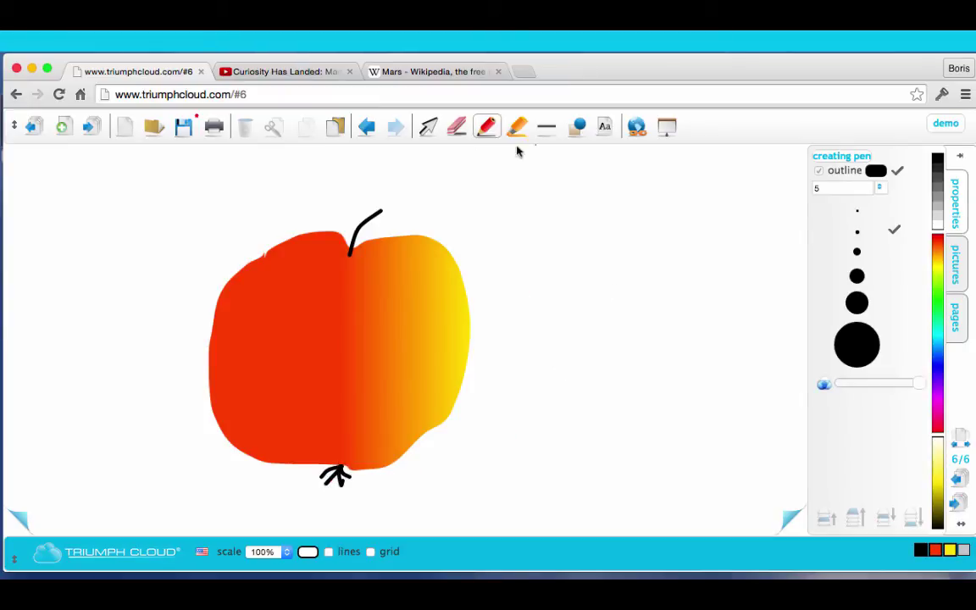
Bring the red-yellow apple shape to the front, over the ends of the black stem and base strokes.
{"action": "left_click", "coordinate": [428, 126]}
{"action": "left_click", "coordinate": [446, 262]}
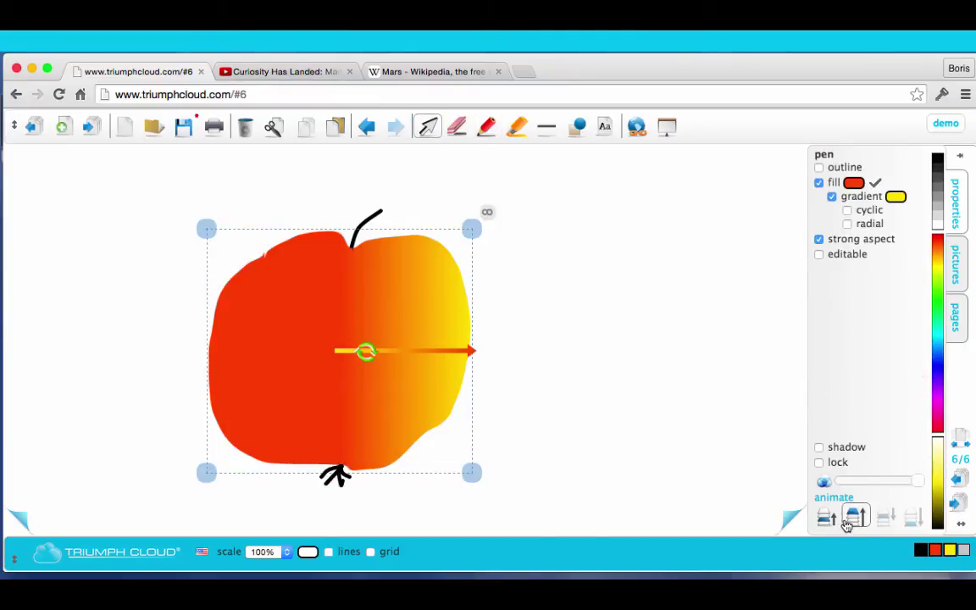
{"action": "left_click", "coordinate": [618, 472]}
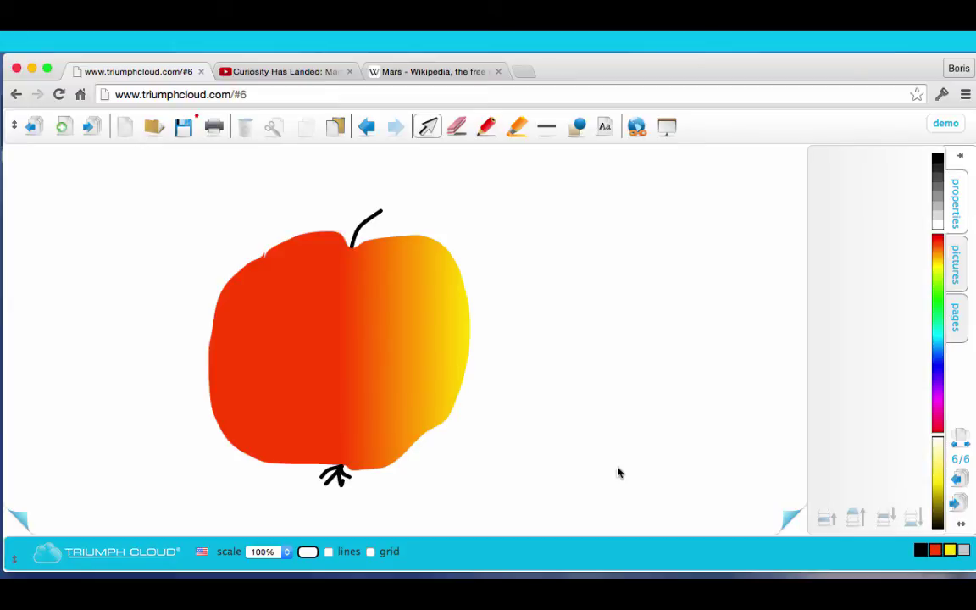
Group all parts of the apple drawing and clone the group twice, placing one copy on each side of the original.
{"action": "left_click_drag", "start_coordinate": [103, 181], "coordinate": [531, 490]}
{"action": "left_click", "coordinate": [841, 411]}
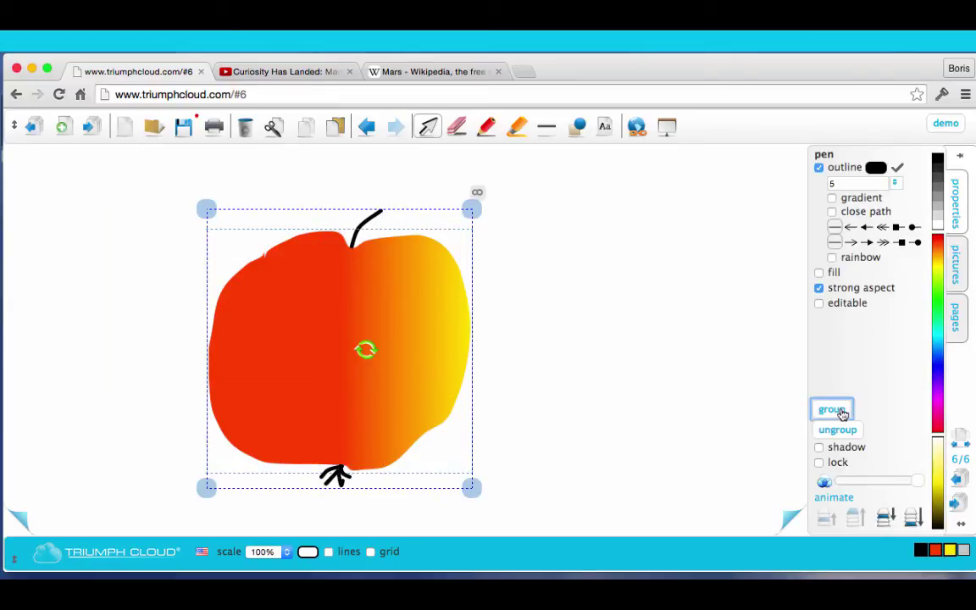
{"action": "left_click", "coordinate": [455, 246]}
{"action": "left_click_drag", "start_coordinate": [473, 197], "coordinate": [756, 181]}
{"action": "left_click", "coordinate": [412, 301]}
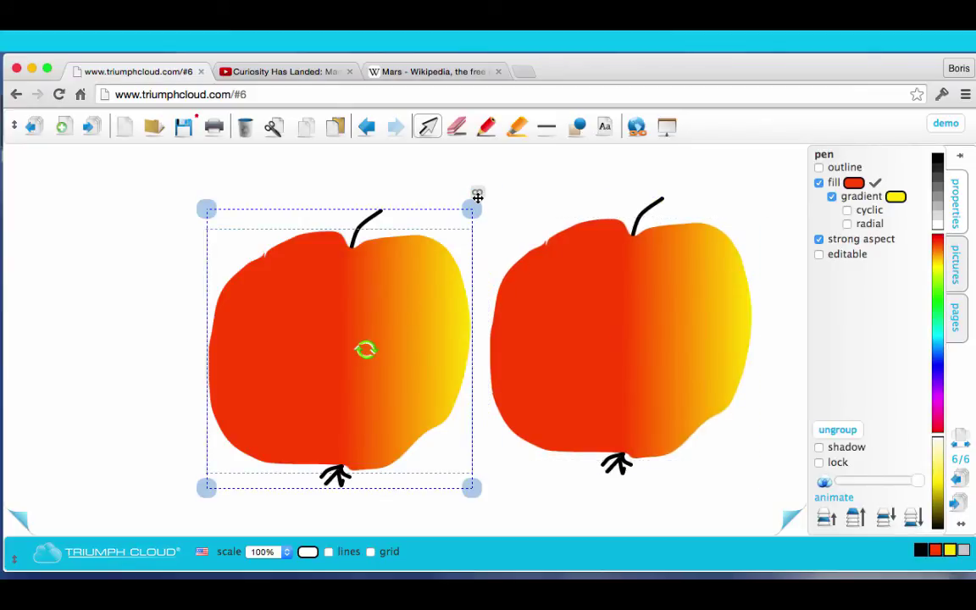
{"action": "left_click_drag", "start_coordinate": [478, 198], "coordinate": [303, 187]}
{"action": "left_click", "coordinate": [435, 179]}
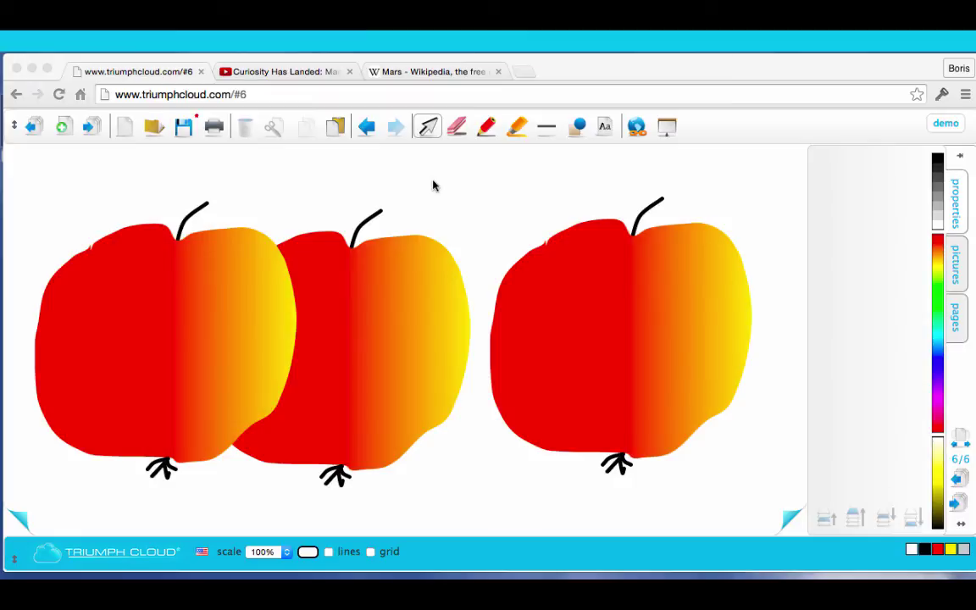
Add a seventh page and draw a long horizontal blue line of size 5 across its middle.
{"action": "left_click", "coordinate": [92, 136]}
{"action": "left_click", "coordinate": [91, 131]}
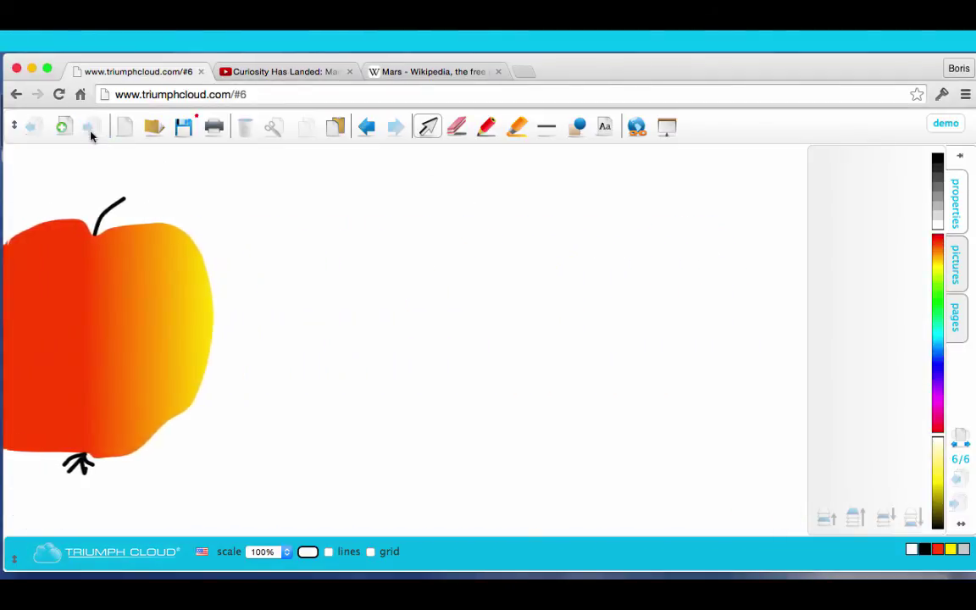
{"action": "left_click", "coordinate": [544, 128]}
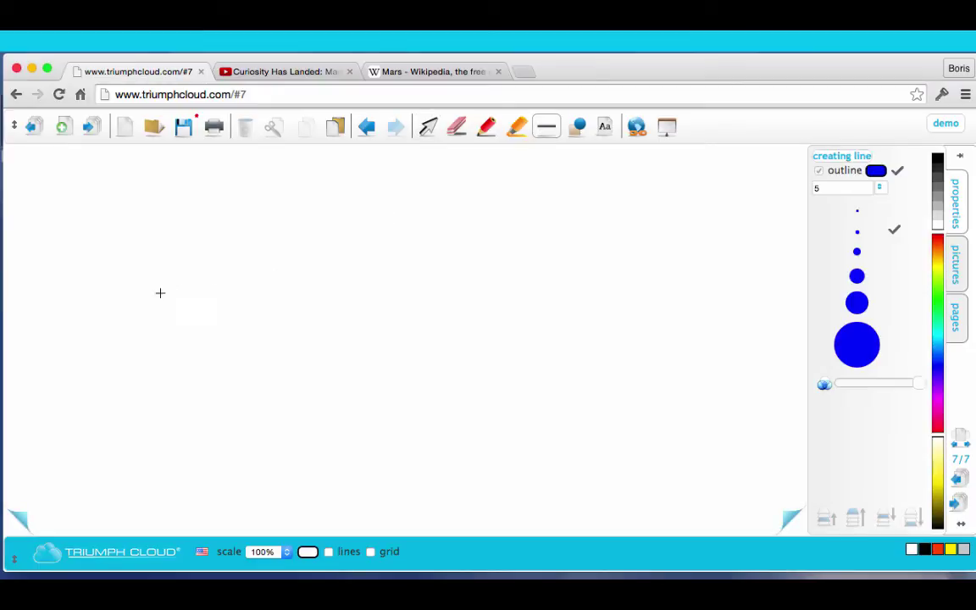
{"action": "mouse_move", "coordinate": [175, 301]}
{"action": "left_mouse_down"}
{"action": "mouse_move", "coordinate": [569, 311]}
{"action": "mouse_move", "coordinate": [625, 302]}
{"action": "left_mouse_up"}
Shorten the blue line from its right end and bend it by raising the first curve handle and moving the second towards the start.
{"action": "left_click", "coordinate": [428, 127]}
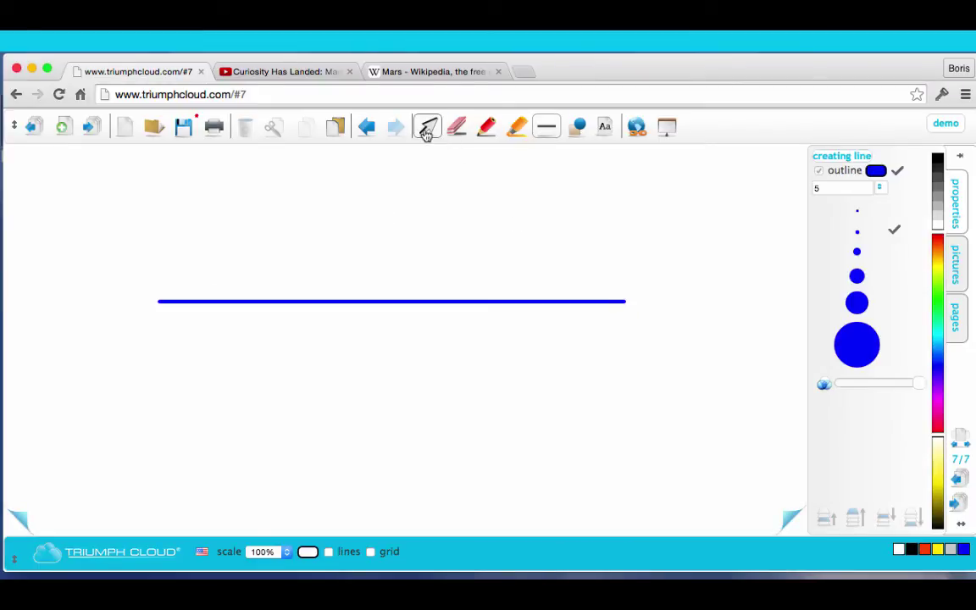
{"action": "left_click", "coordinate": [444, 301]}
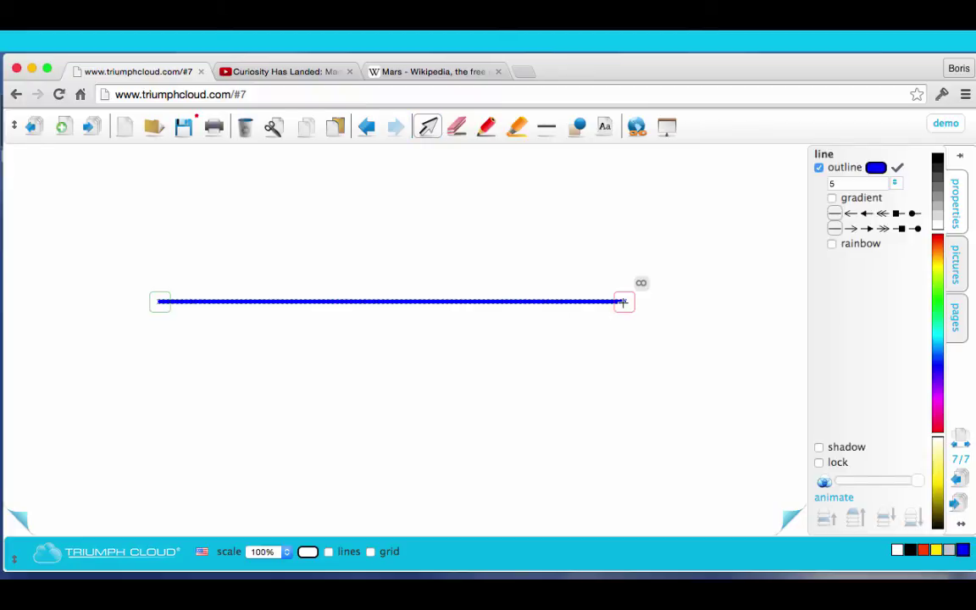
{"action": "left_click_drag", "start_coordinate": [624, 301], "coordinate": [567, 299]}
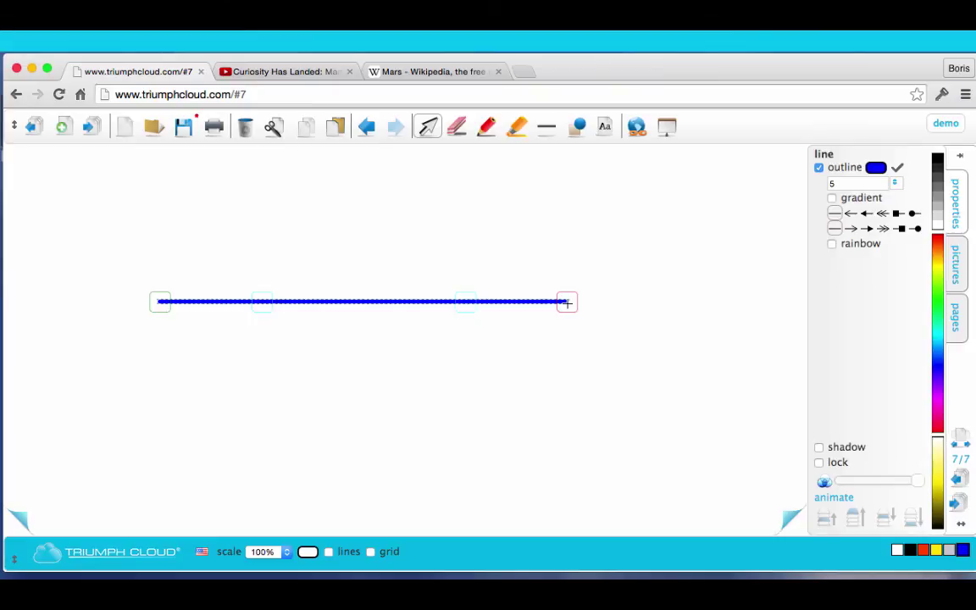
{"action": "left_click_drag", "start_coordinate": [265, 301], "coordinate": [270, 173]}
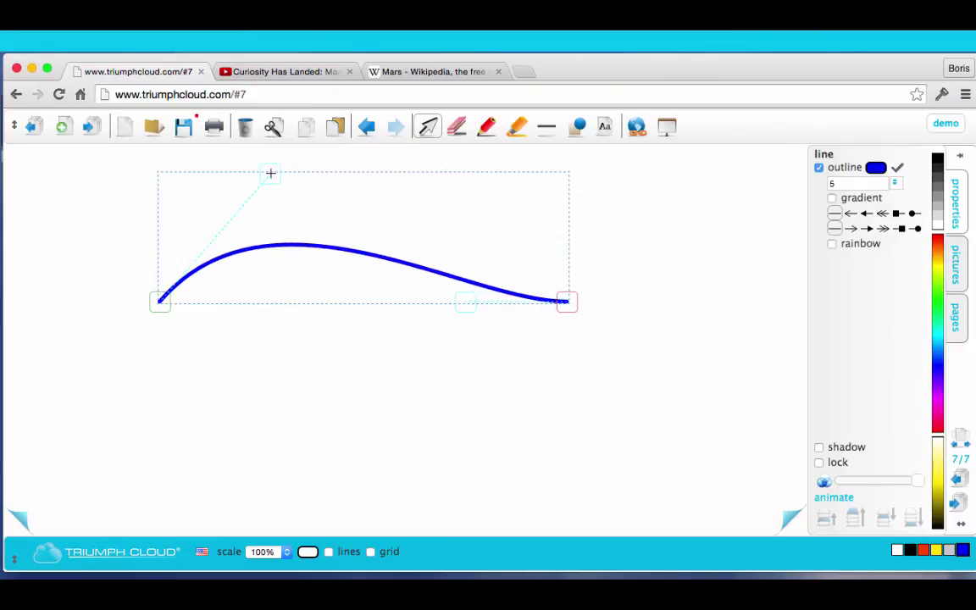
{"action": "left_click_drag", "start_coordinate": [458, 301], "coordinate": [334, 301]}
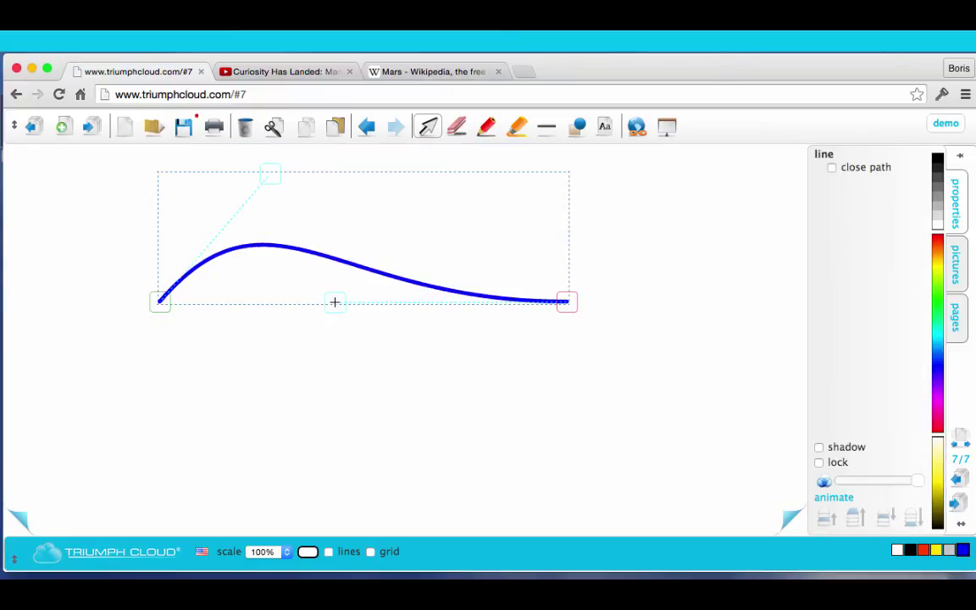
Close the blue curve's path at its end point and reshape the arch by moving the second curve handle up and right.
{"action": "left_click", "coordinate": [563, 302]}
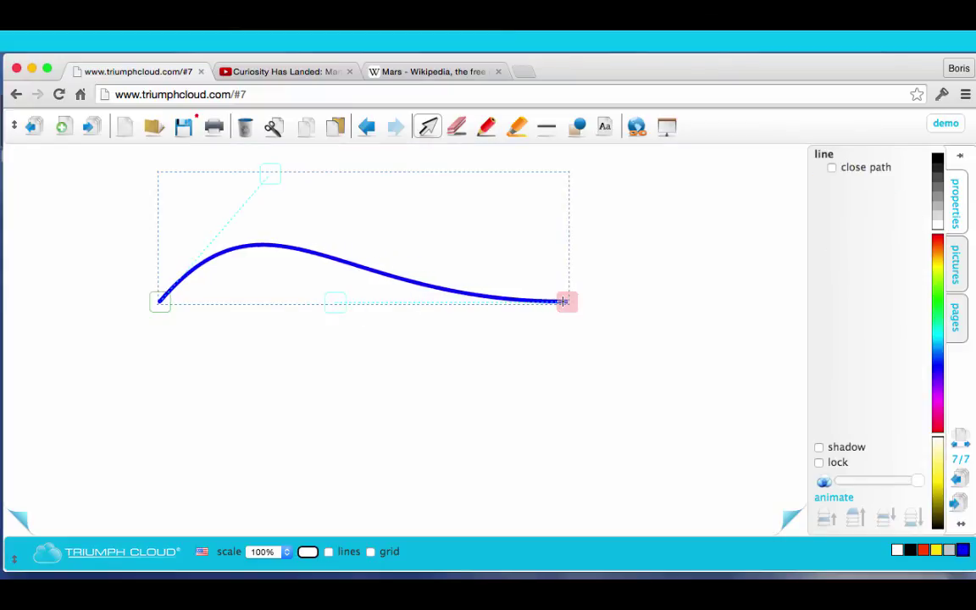
{"action": "left_click", "coordinate": [830, 168]}
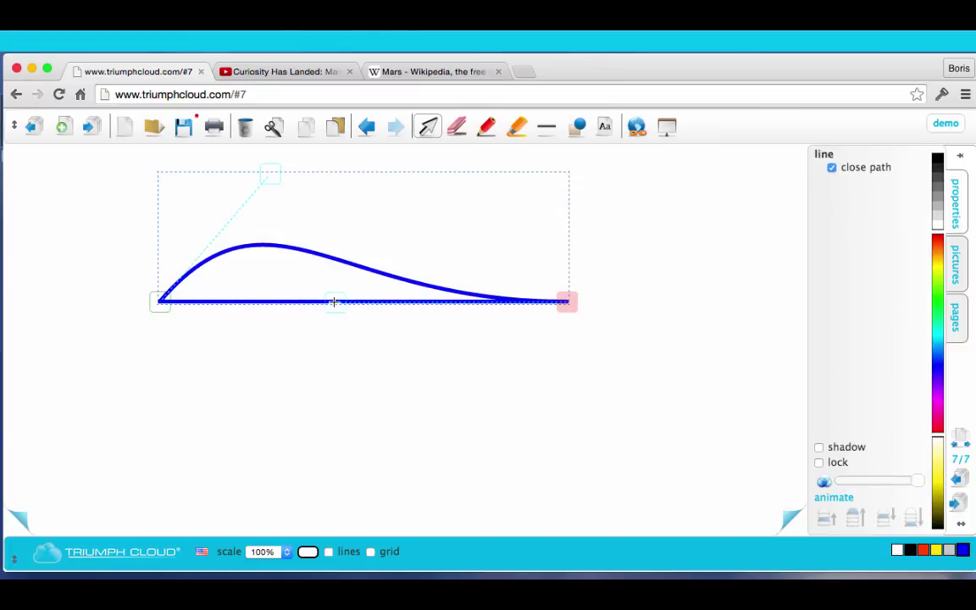
{"action": "left_click_drag", "start_coordinate": [334, 302], "coordinate": [373, 264]}
{"action": "left_click", "coordinate": [418, 352]}
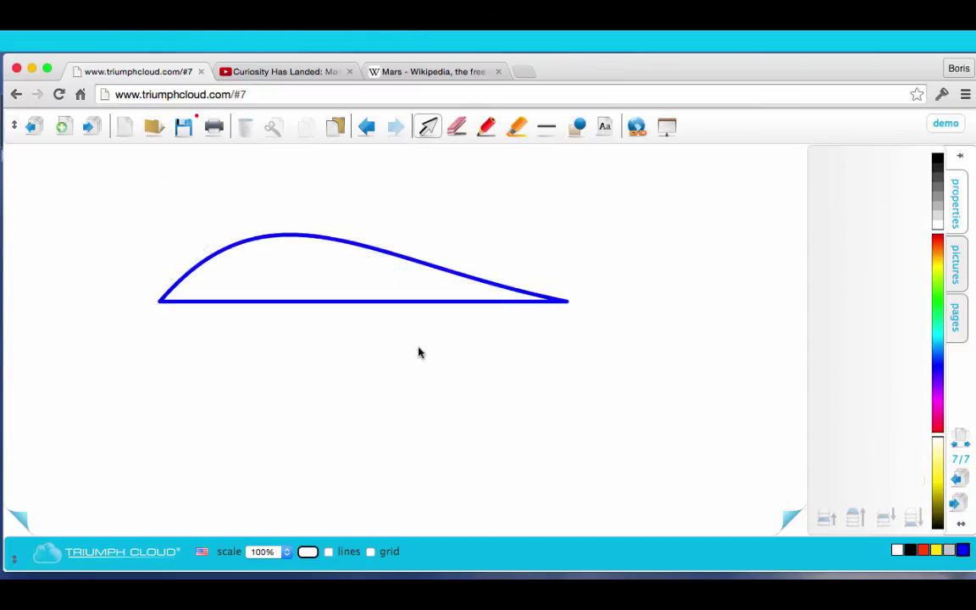